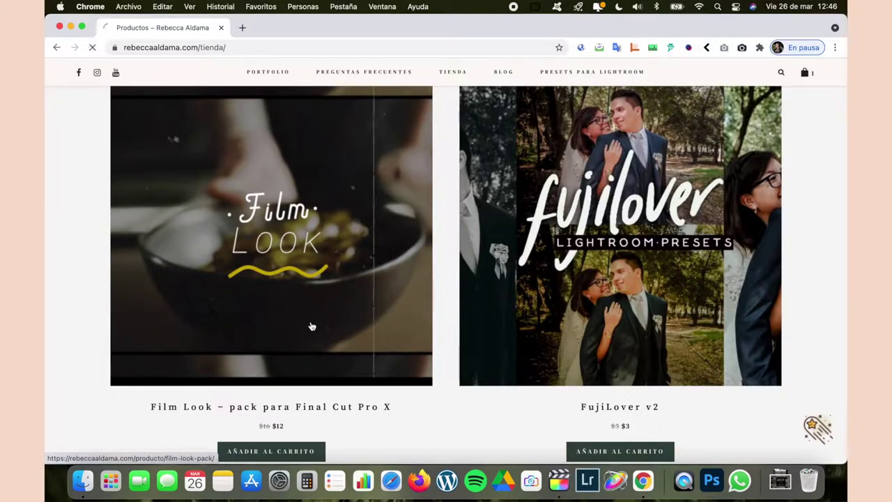
Open the Film Look pack's product page and scroll through its description
{"action": "left_click", "coordinate": [312, 326]}
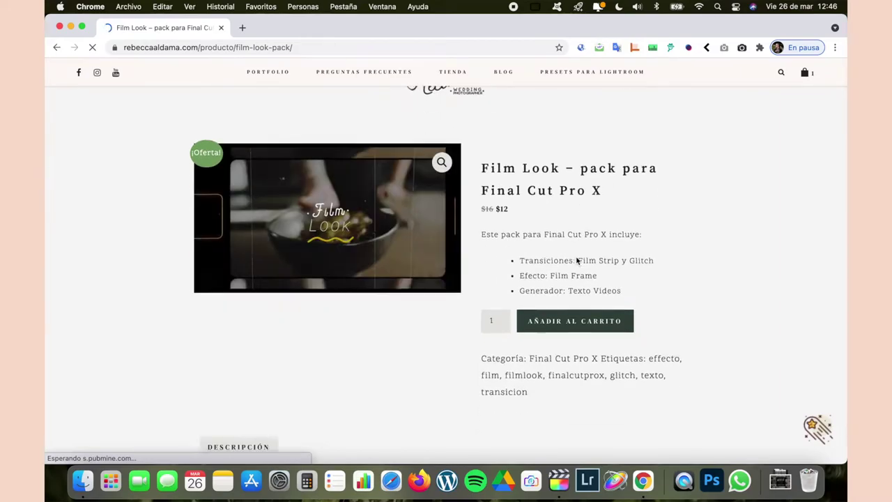
{"action": "scroll", "coordinate": [583, 224], "scroll_direction": "down", "scroll_amount": 10}
{"action": "scroll", "coordinate": [577, 261], "scroll_direction": "down", "scroll_amount": 4}
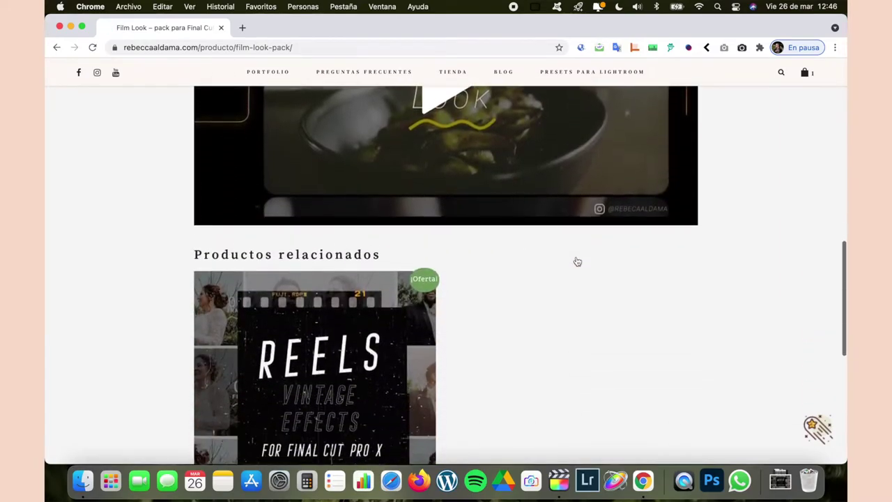
{"action": "scroll", "coordinate": [577, 262], "scroll_direction": "up", "scroll_amount": 8}
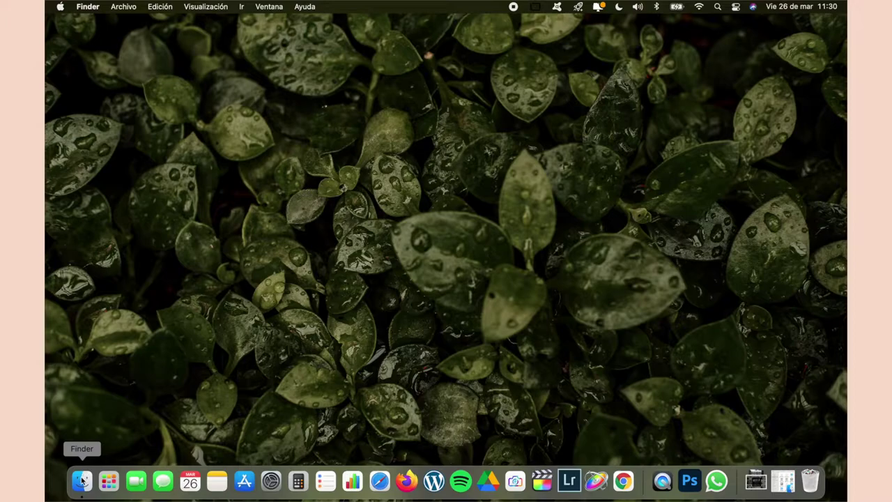
Open the Film Look folder in Finder and inspect its Efecto, Generador and Transiciones subfolders
{"action": "left_click", "coordinate": [82, 481]}
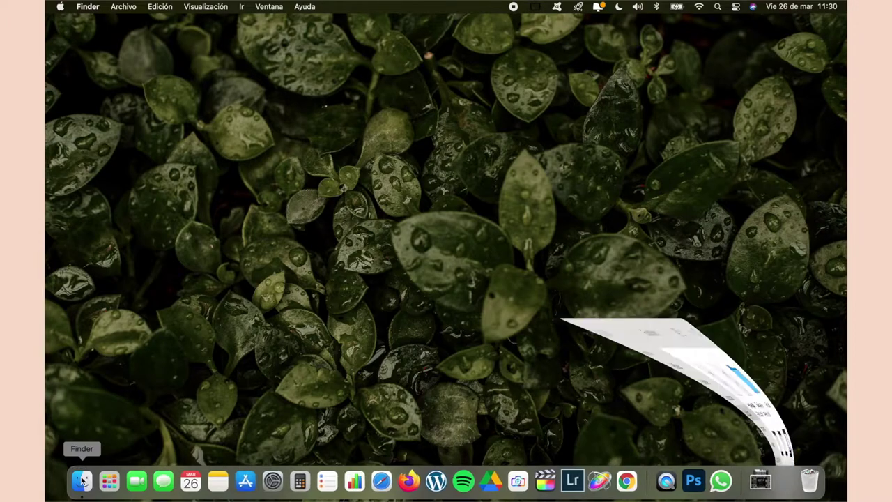
{"action": "double_click", "coordinate": [426, 160]}
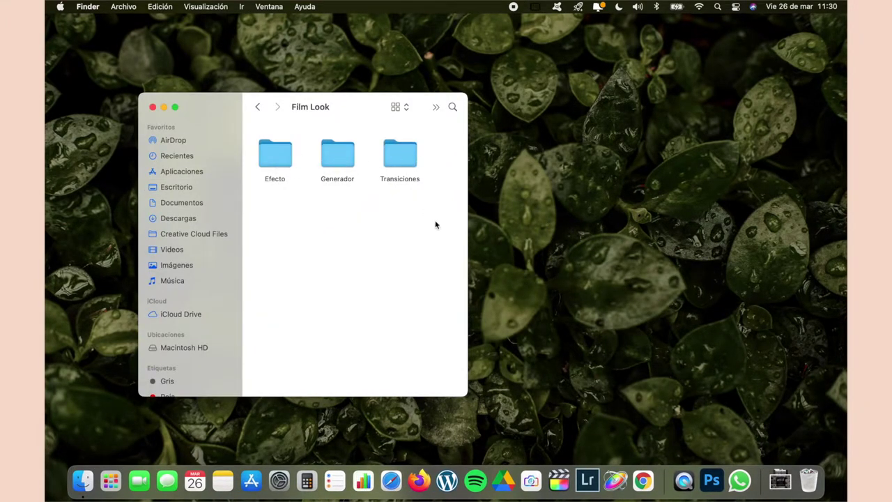
{"action": "double_click", "coordinate": [278, 159]}
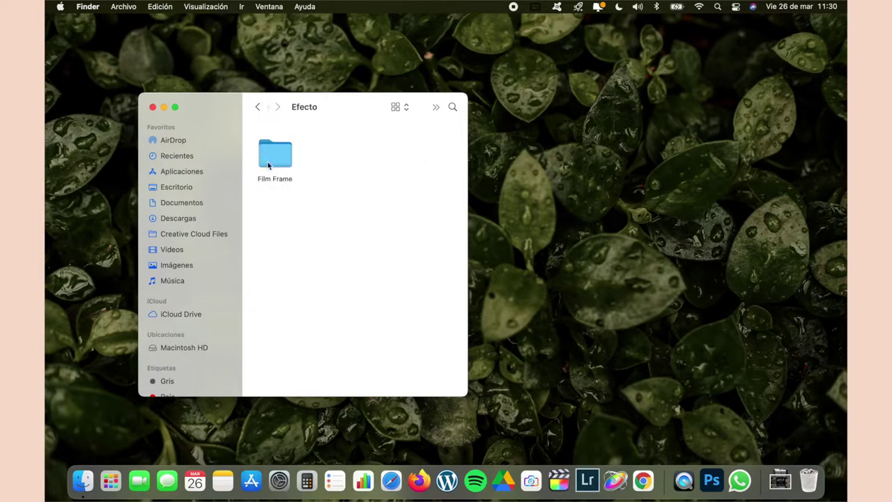
{"action": "left_click", "coordinate": [257, 107]}
{"action": "double_click", "coordinate": [330, 162]}
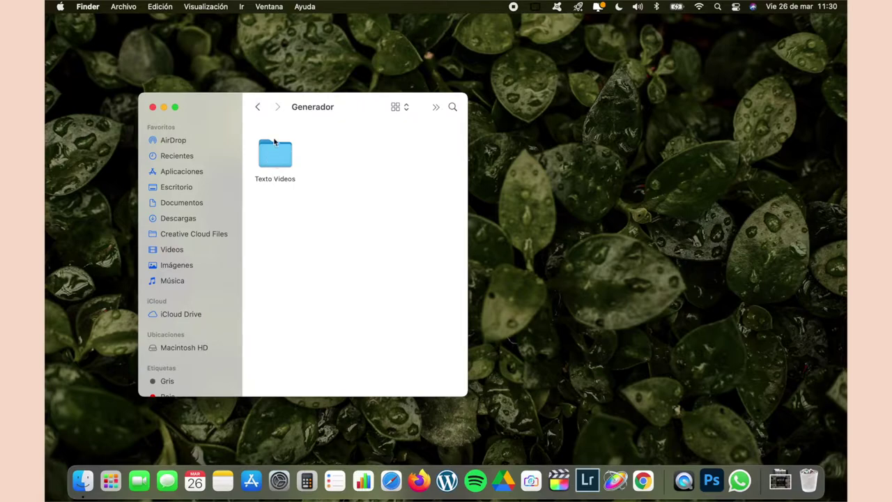
{"action": "left_click", "coordinate": [257, 107]}
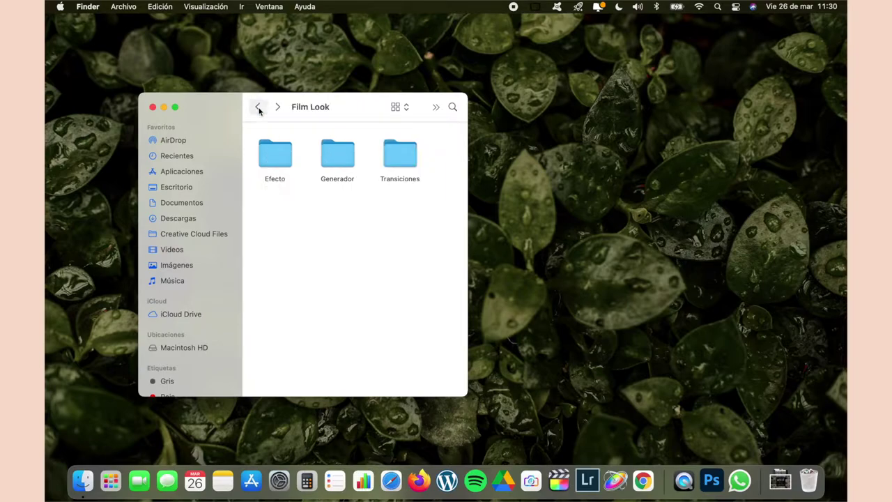
{"action": "double_click", "coordinate": [403, 163]}
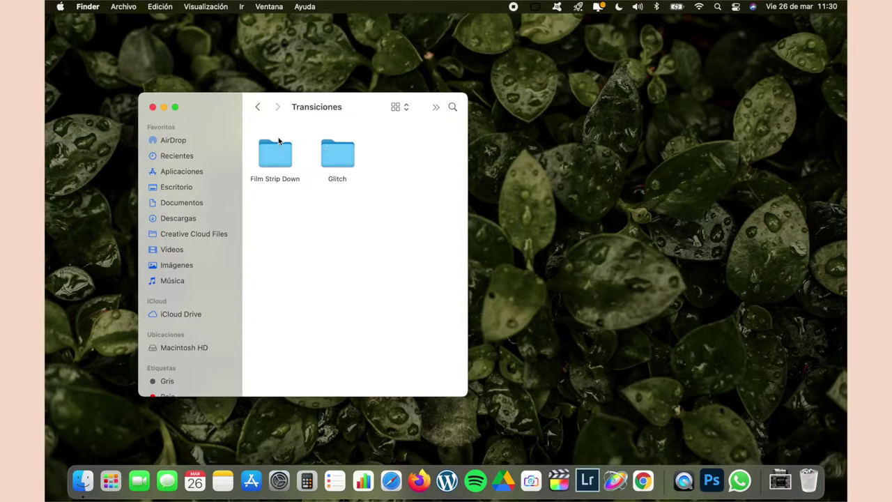
{"action": "left_click", "coordinate": [257, 108]}
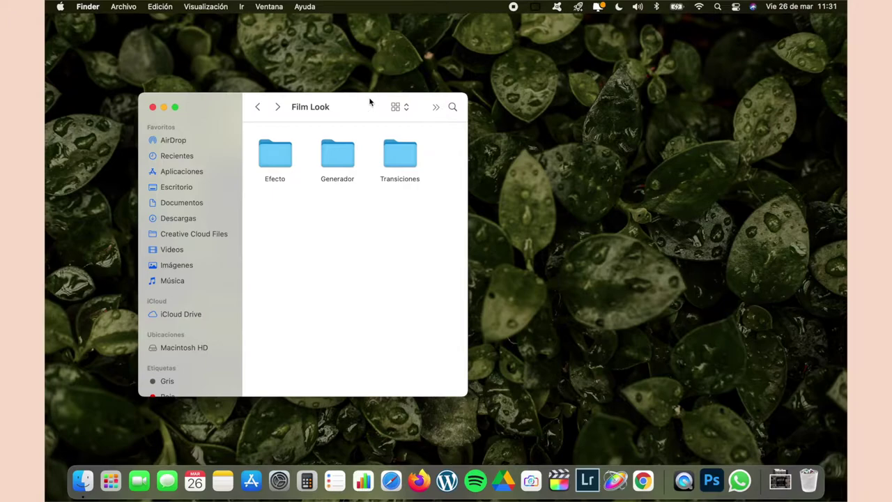
{"action": "key", "text": "super+t"}
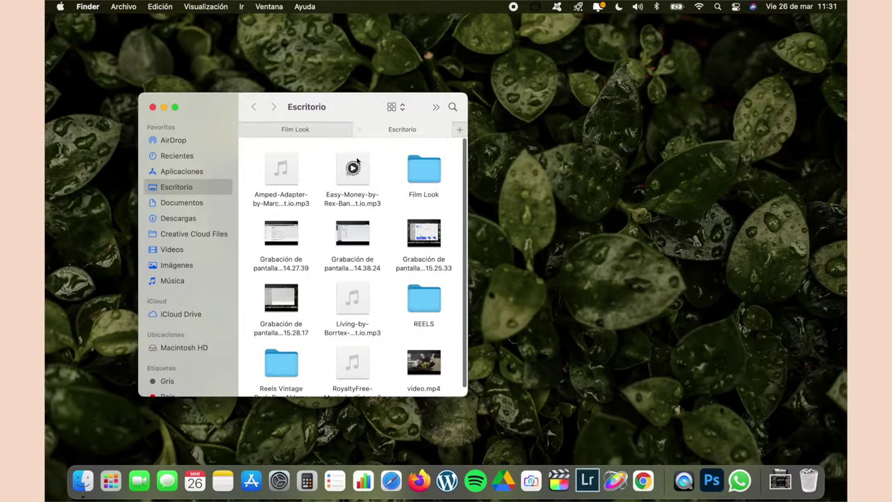
Open Videos > Motion Templates in the second tab, widen the window, then return to Film Look
{"action": "left_click", "coordinate": [171, 250]}
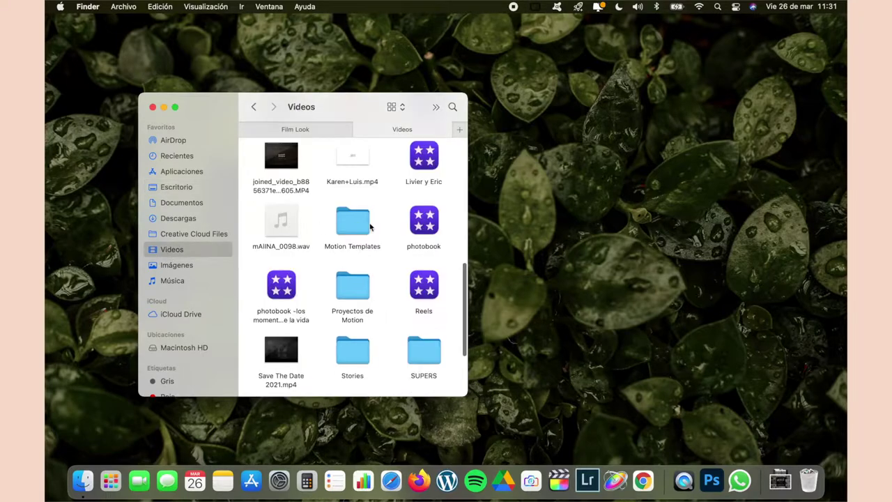
{"action": "left_click", "coordinate": [345, 232]}
{"action": "left_click", "coordinate": [343, 246]}
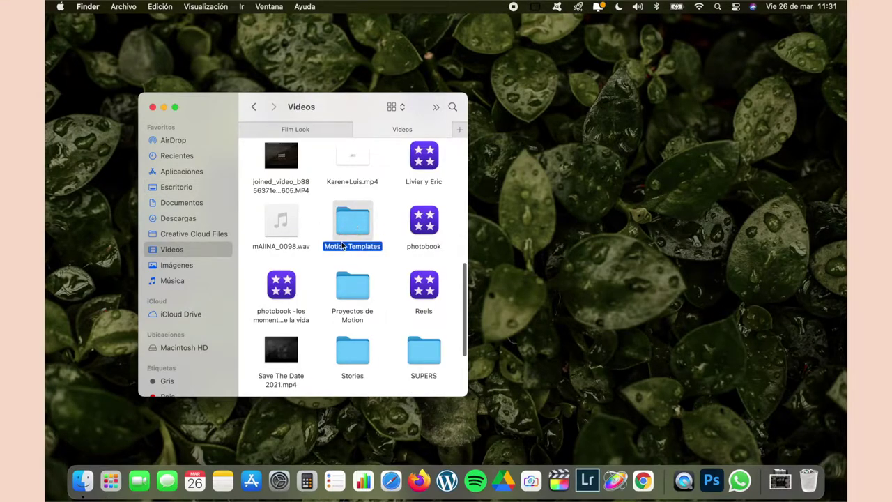
{"action": "double_click", "coordinate": [355, 224]}
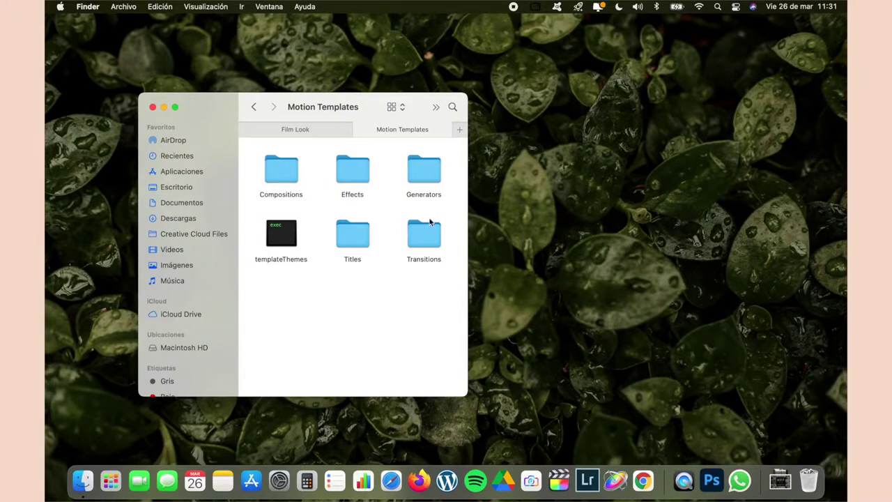
{"action": "left_click_drag", "start_coordinate": [468, 200], "coordinate": [647, 219]}
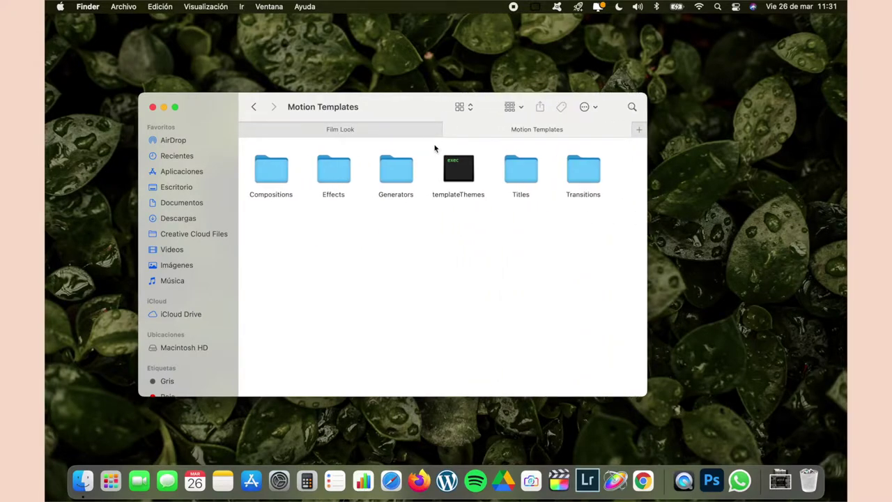
{"action": "left_click", "coordinate": [401, 133]}
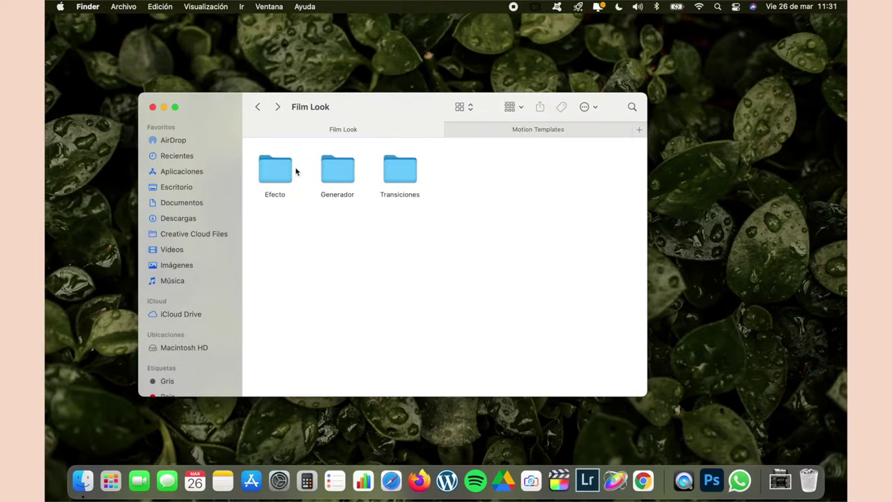
Paste the Film Frame folder from Efecto into Motion Templates' Effects folder
{"action": "double_click", "coordinate": [278, 174]}
{"action": "left_click_drag", "start_coordinate": [275, 217], "coordinate": [319, 161]}
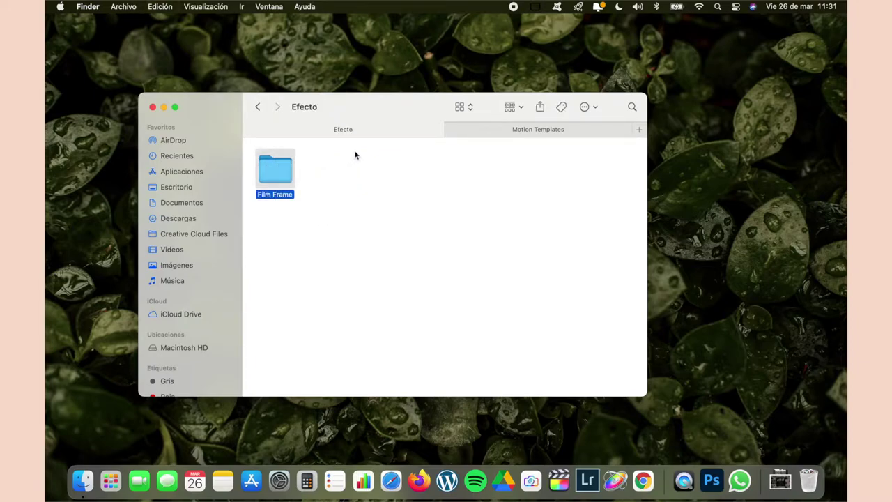
{"action": "left_click", "coordinate": [524, 133]}
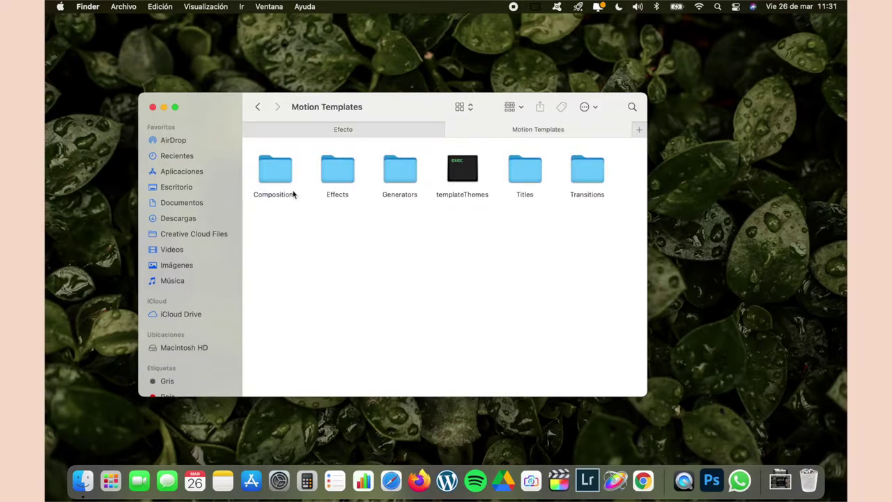
{"action": "double_click", "coordinate": [337, 174]}
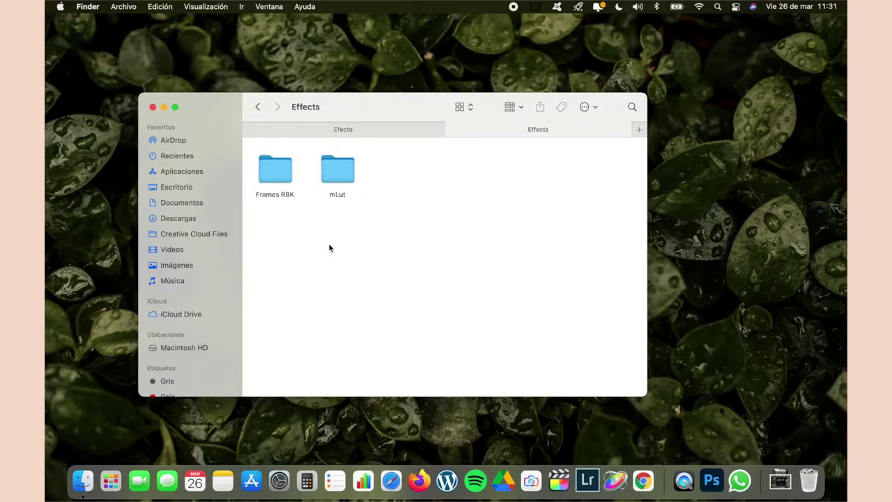
{"action": "key", "text": "super+v"}
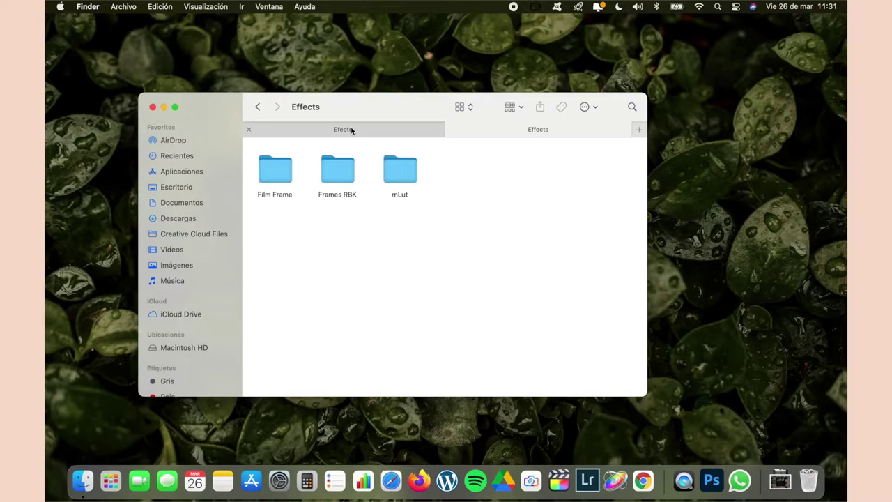
Paste the Texto Videos folder from Generador into Motion Templates' Generators folder
{"action": "left_click", "coordinate": [258, 106]}
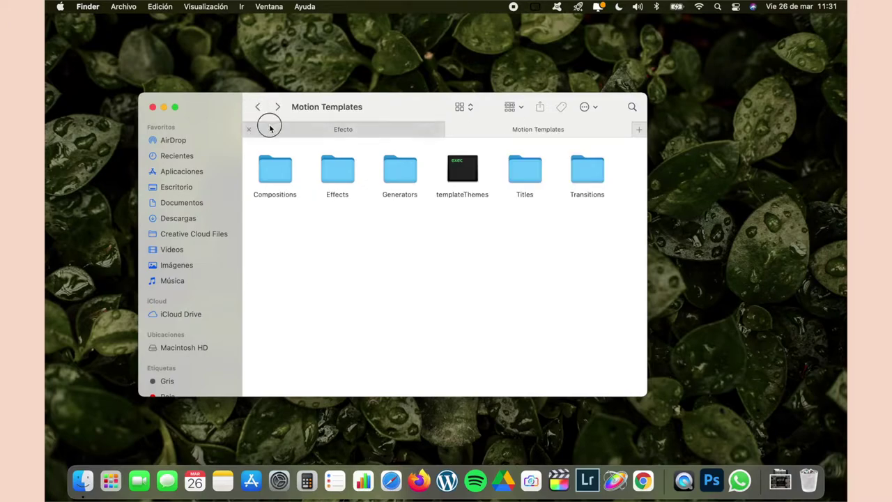
{"action": "left_click", "coordinate": [257, 106]}
{"action": "left_click", "coordinate": [331, 166]}
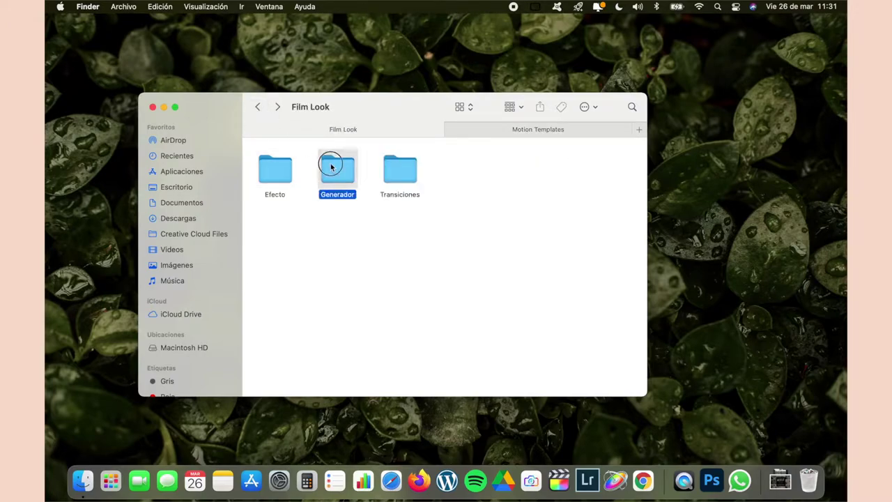
{"action": "double_click", "coordinate": [331, 166]}
{"action": "left_click", "coordinate": [282, 176]}
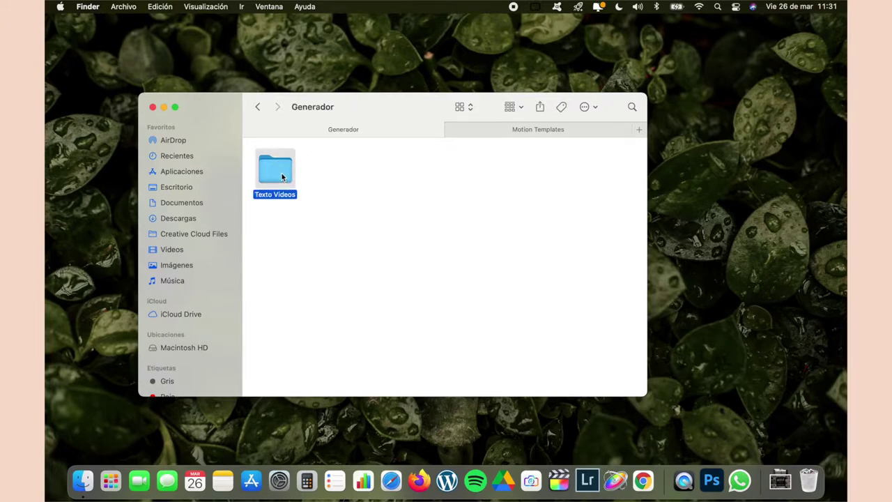
{"action": "left_click", "coordinate": [487, 134]}
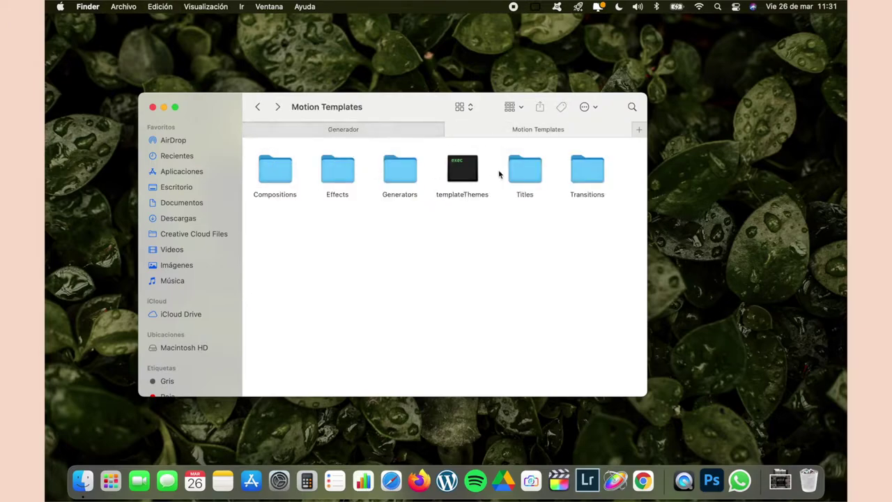
{"action": "double_click", "coordinate": [390, 174]}
{"action": "left_click", "coordinate": [333, 211]}
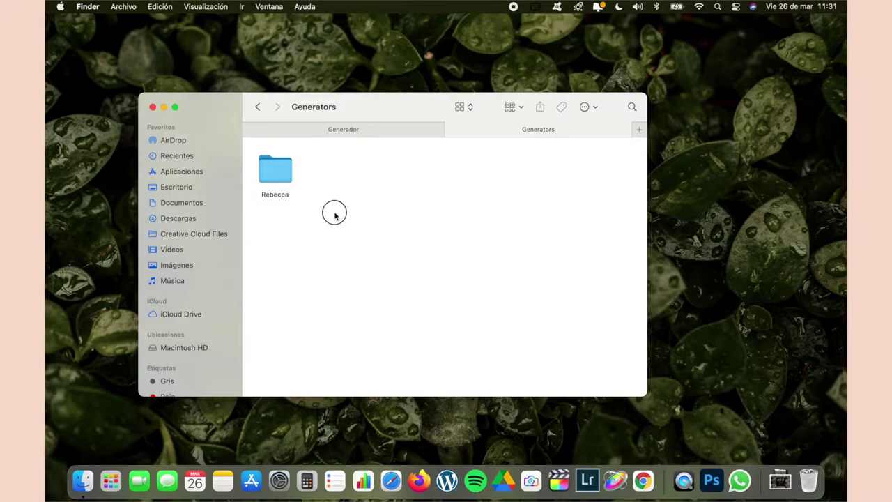
{"action": "key", "text": "super+v"}
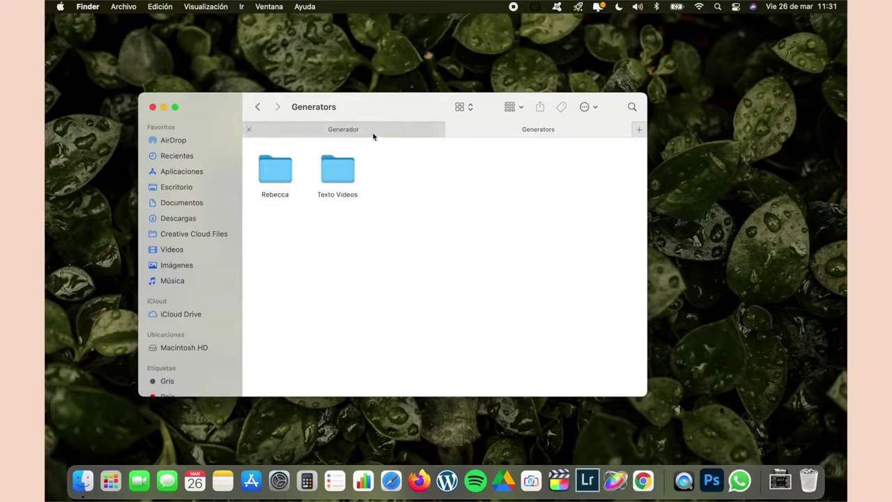
Paste Film Strip Down and Glitch into Motion Templates' Transitions folder and minimize Finder
{"action": "left_click", "coordinate": [372, 131]}
{"action": "left_click", "coordinate": [259, 109]}
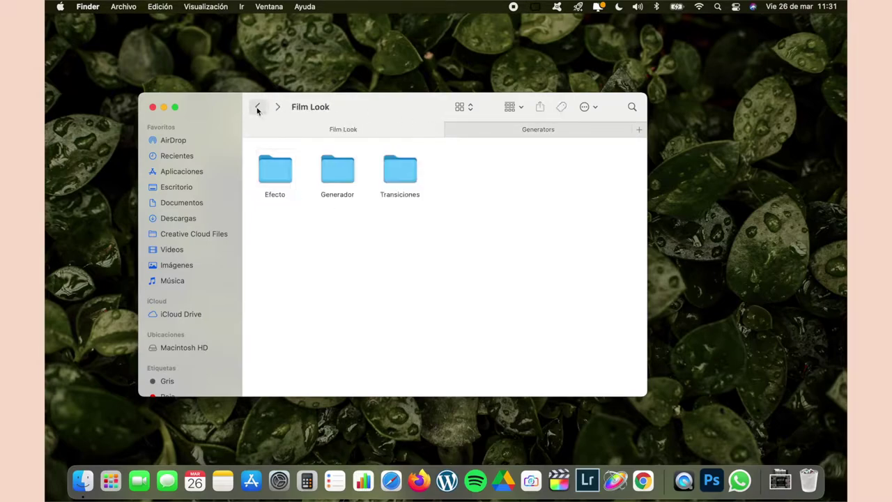
{"action": "double_click", "coordinate": [411, 170]}
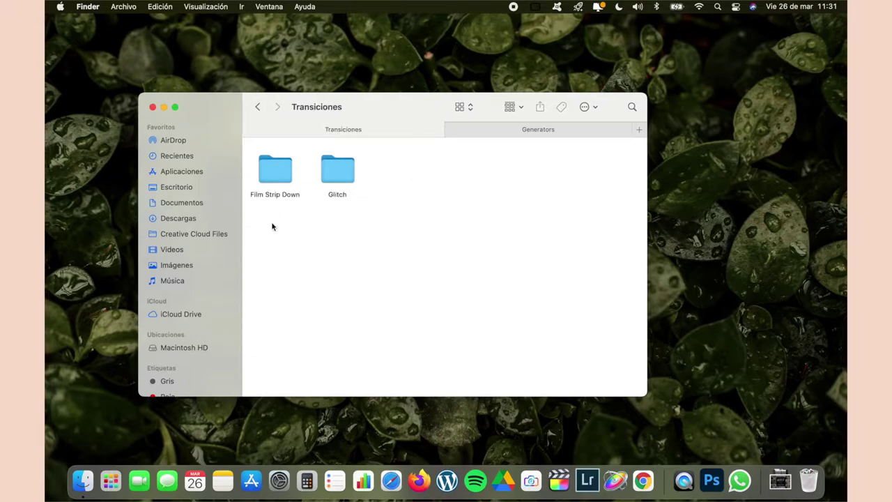
{"action": "left_click_drag", "start_coordinate": [272, 227], "coordinate": [370, 166]}
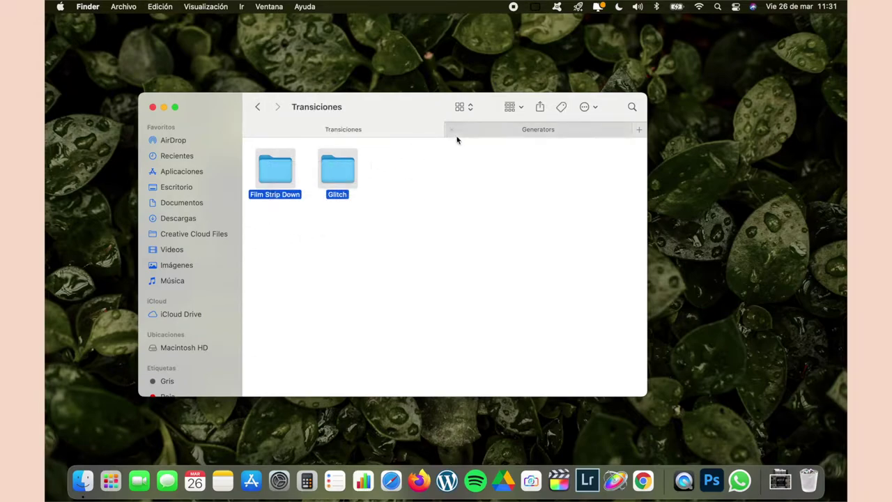
{"action": "left_click", "coordinate": [478, 131]}
{"action": "left_click", "coordinate": [257, 106]}
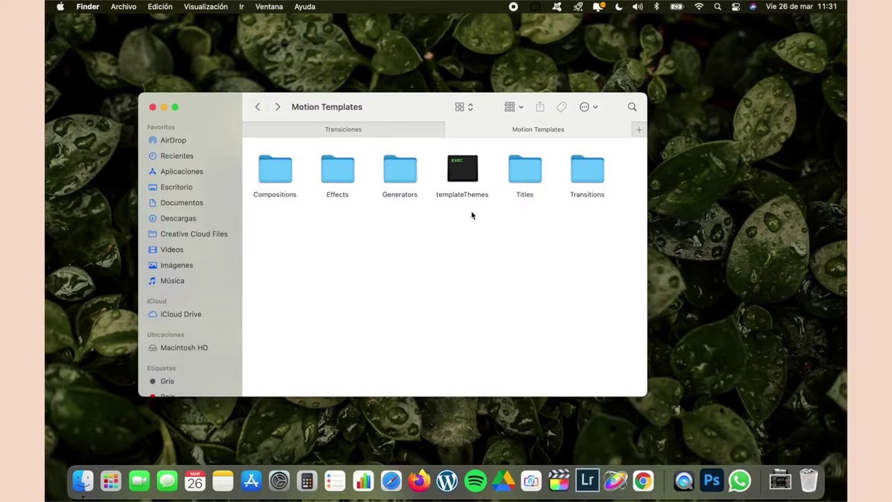
{"action": "double_click", "coordinate": [584, 173]}
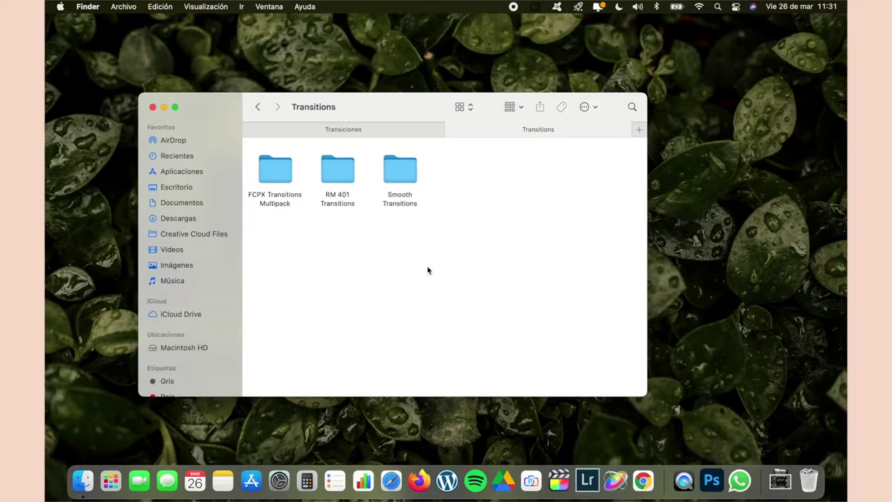
{"action": "key", "text": "super+v"}
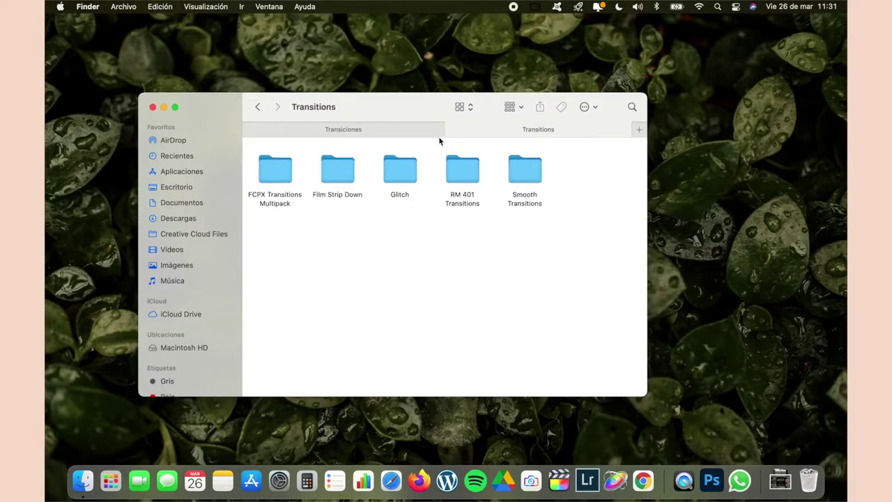
{"action": "left_click", "coordinate": [453, 132]}
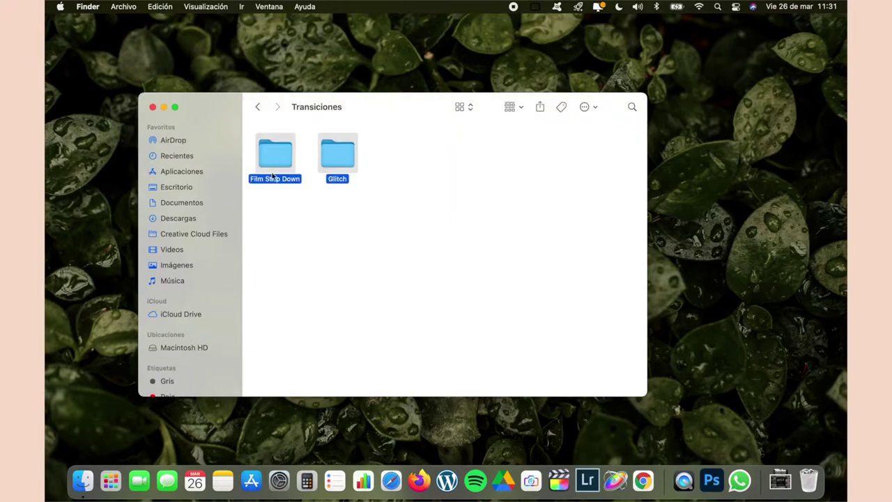
{"action": "left_click", "coordinate": [179, 194]}
Launch Final Cut Pro and search the Effects browser for 'film'
{"action": "left_click", "coordinate": [164, 107]}
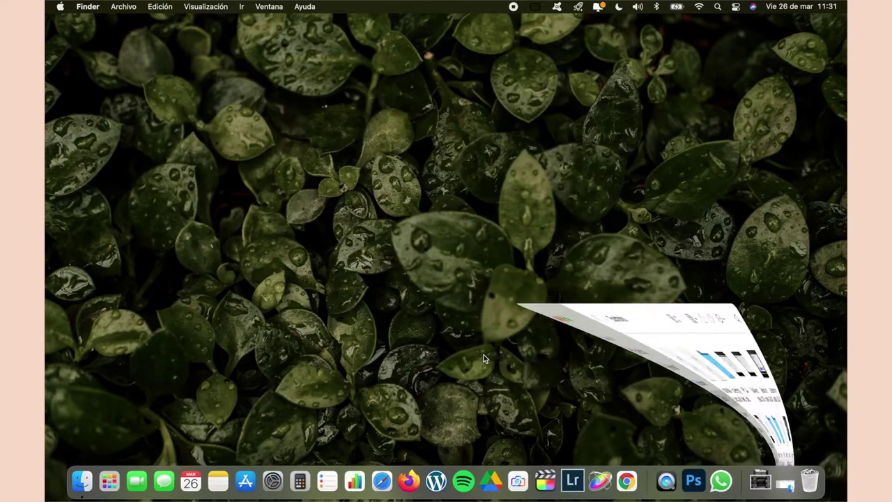
{"action": "left_click", "coordinate": [542, 482]}
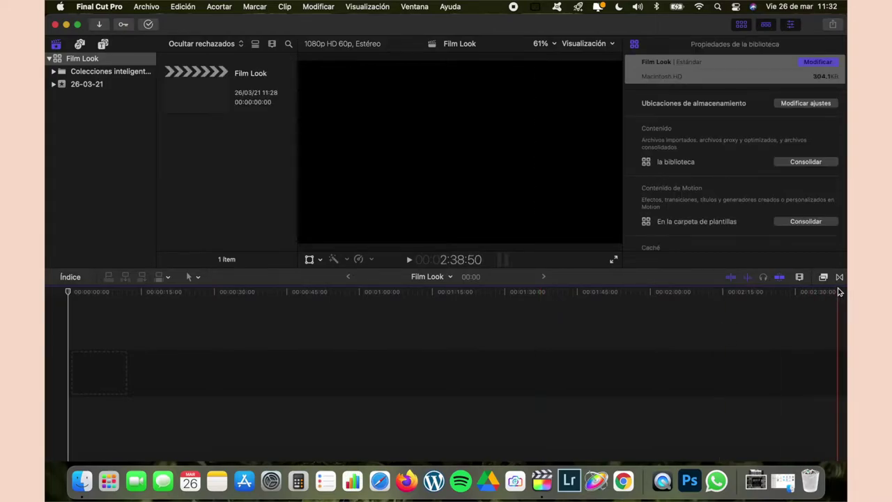
{"action": "left_click", "coordinate": [824, 278]}
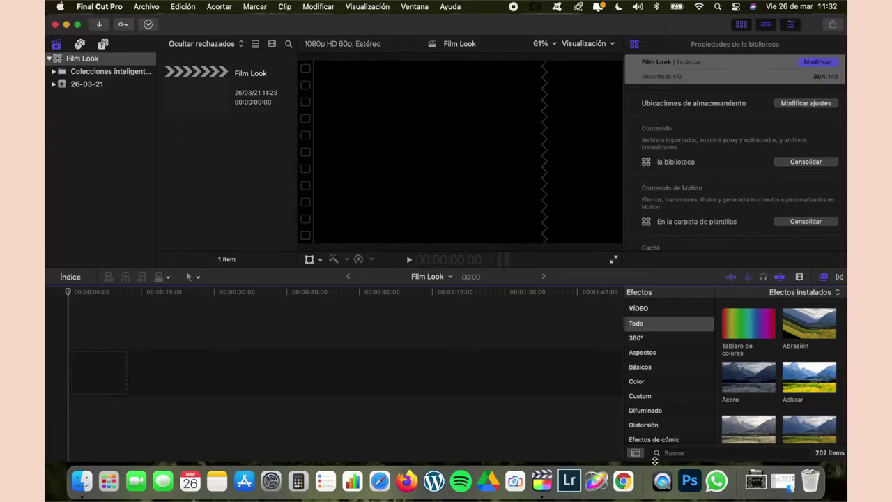
{"action": "left_click", "coordinate": [675, 452]}
{"action": "type", "text": "film"}
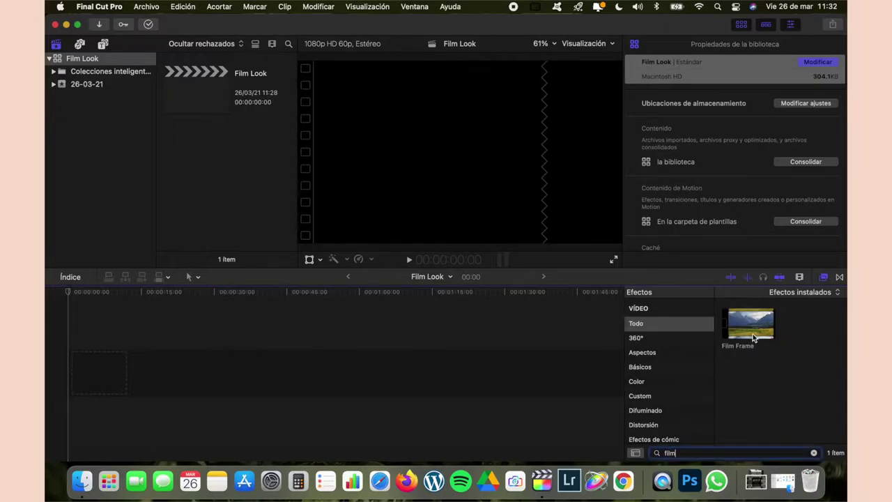
Search the Transitions browser for 'film', which returns no matching transitions
{"action": "left_click", "coordinate": [840, 277]}
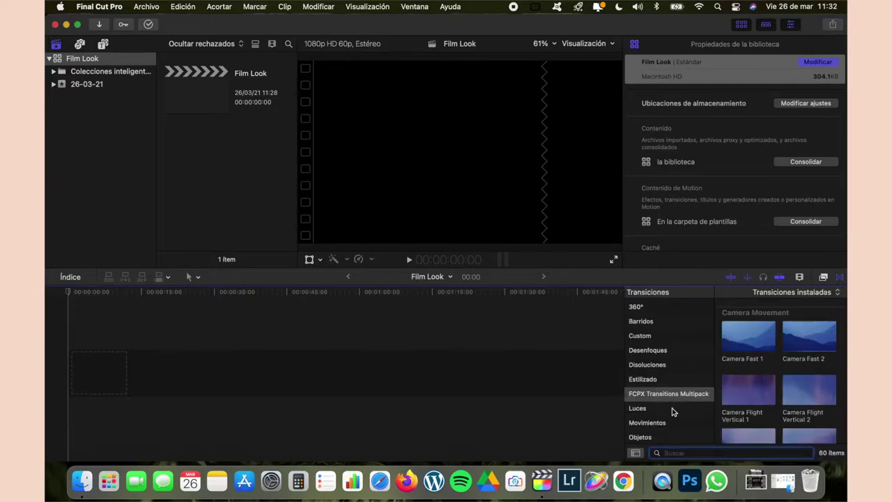
{"action": "scroll", "coordinate": [665, 385], "scroll_direction": "down", "scroll_amount": 3}
{"action": "scroll", "coordinate": [666, 385], "scroll_direction": "up", "scroll_amount": 4}
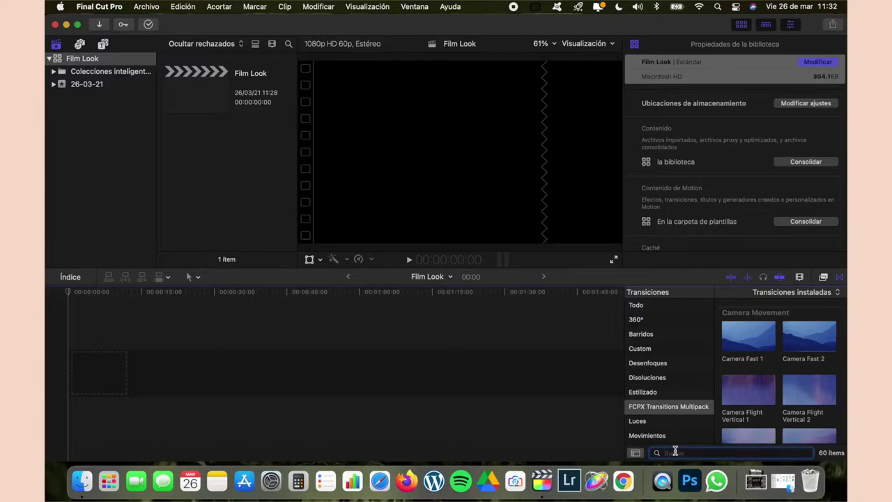
{"action": "type", "text": "film"}
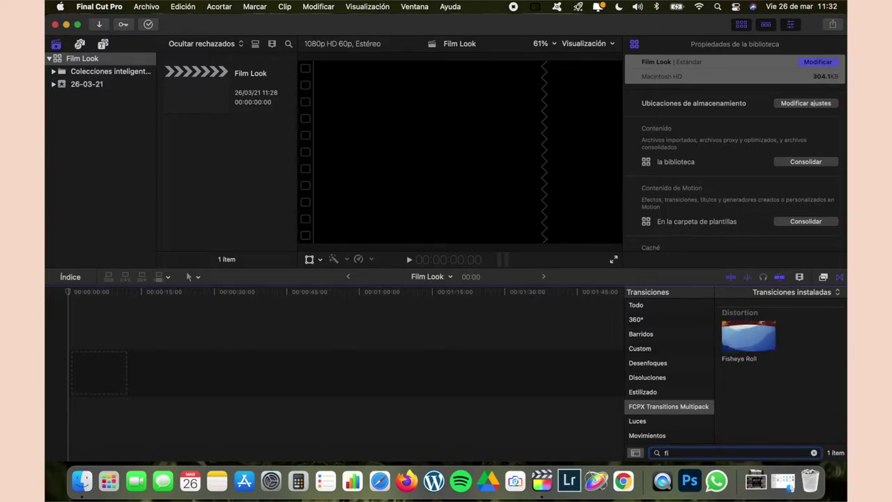
{"action": "scroll", "coordinate": [652, 379], "scroll_direction": "down", "scroll_amount": 3}
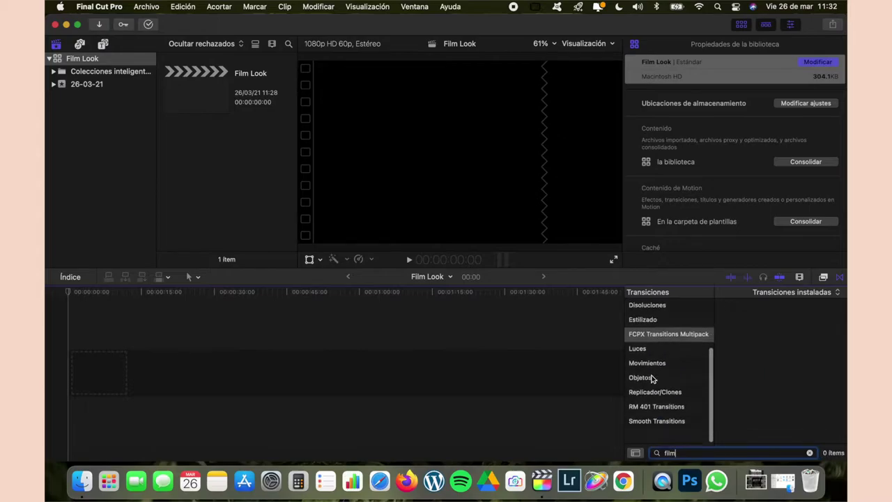
{"action": "scroll", "coordinate": [652, 379], "scroll_direction": "up", "scroll_amount": 3}
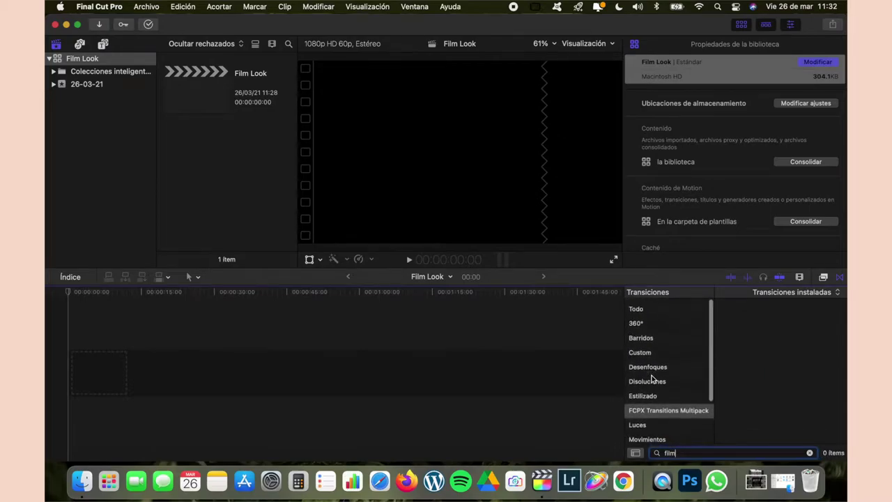
{"action": "left_click", "coordinate": [366, 377]}
In a new Finder tab, go to Movies > Motion Templates > Transitions
{"action": "left_click", "coordinate": [82, 481]}
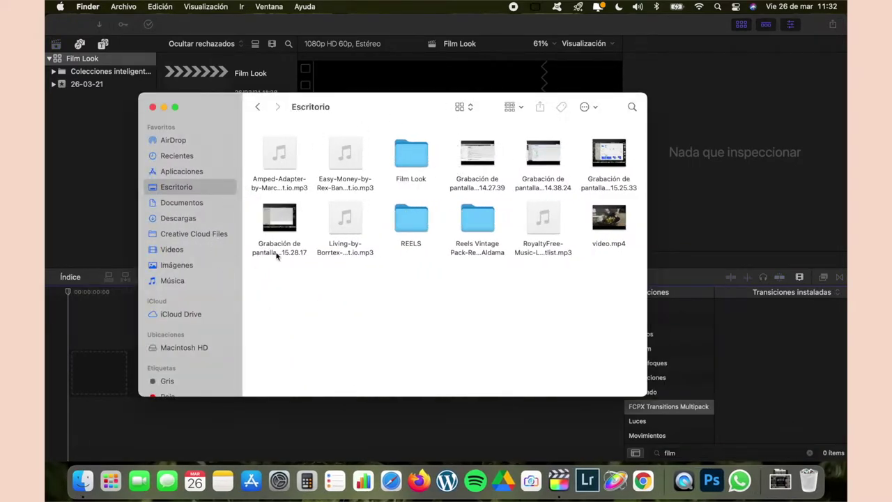
{"action": "key", "text": "super+t"}
{"action": "left_click", "coordinate": [174, 249]}
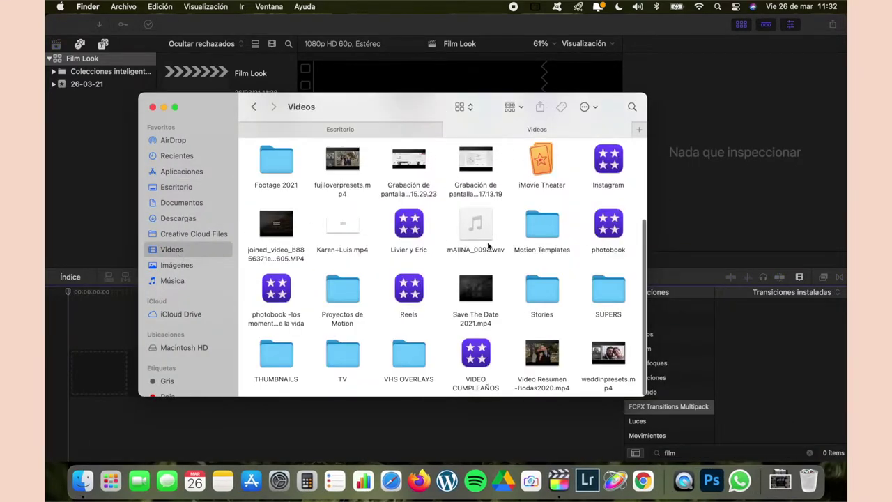
{"action": "double_click", "coordinate": [547, 227]}
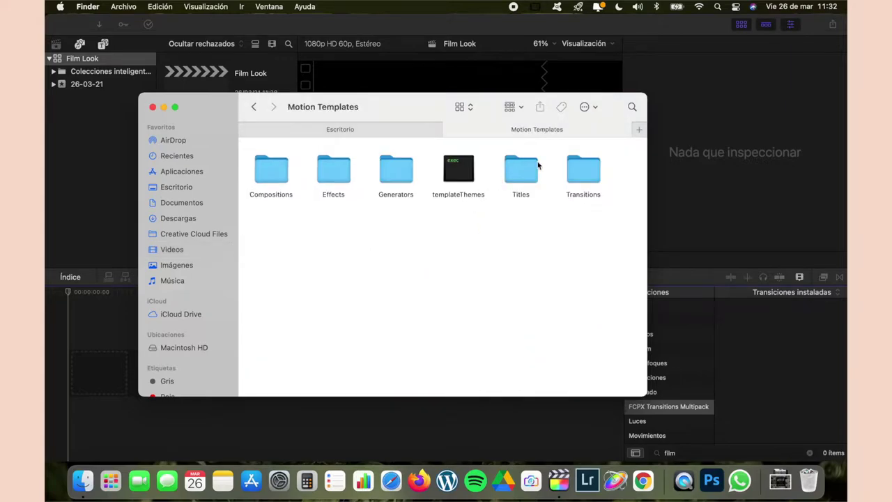
{"action": "double_click", "coordinate": [574, 163]}
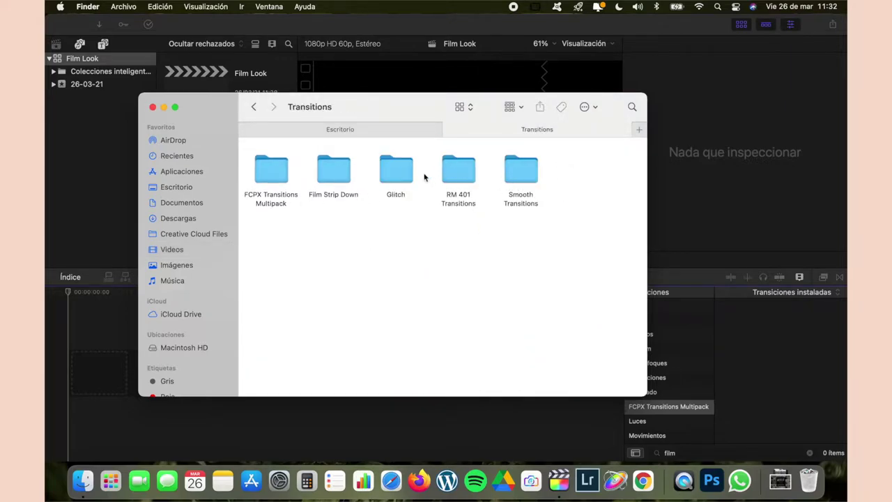
{"action": "left_click", "coordinate": [340, 174]}
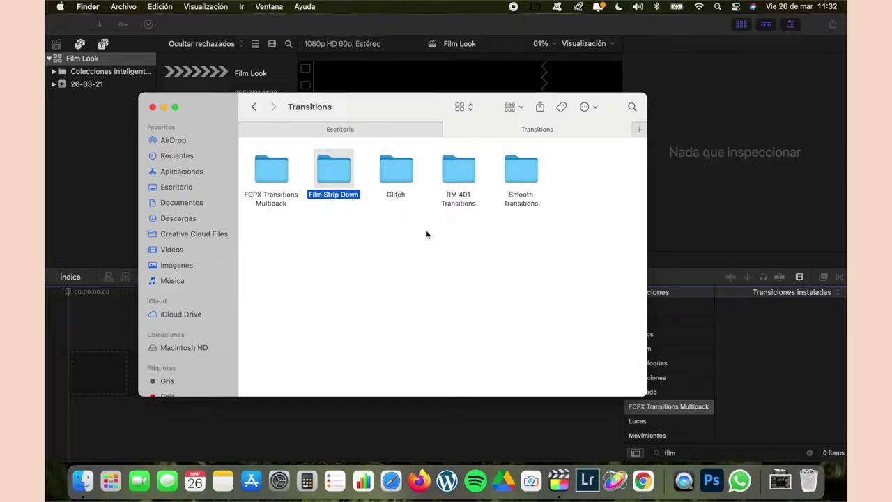
{"action": "left_click", "coordinate": [384, 252]}
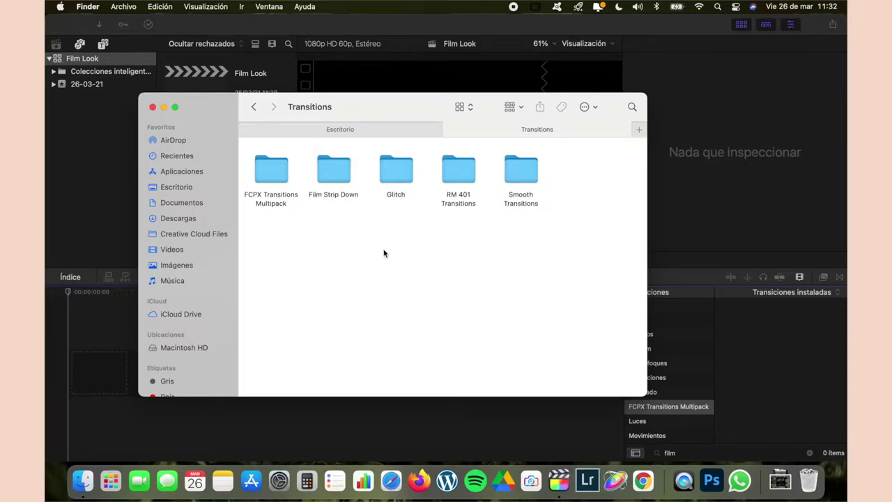
Create a 'Film Look' folder, move Glitch and Film Strip Down into it, and quit Final Cut Pro
{"action": "right_click", "coordinate": [384, 252]}
{"action": "left_click", "coordinate": [390, 255]}
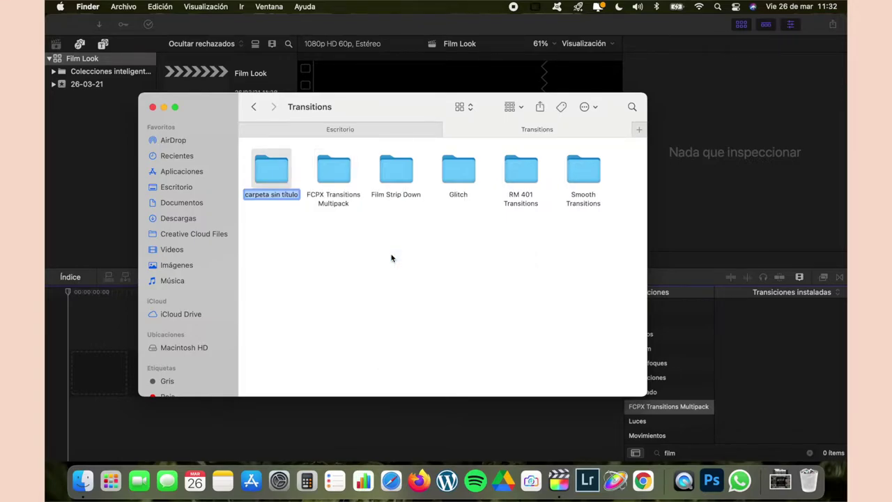
{"action": "type", "text": "Fil"}
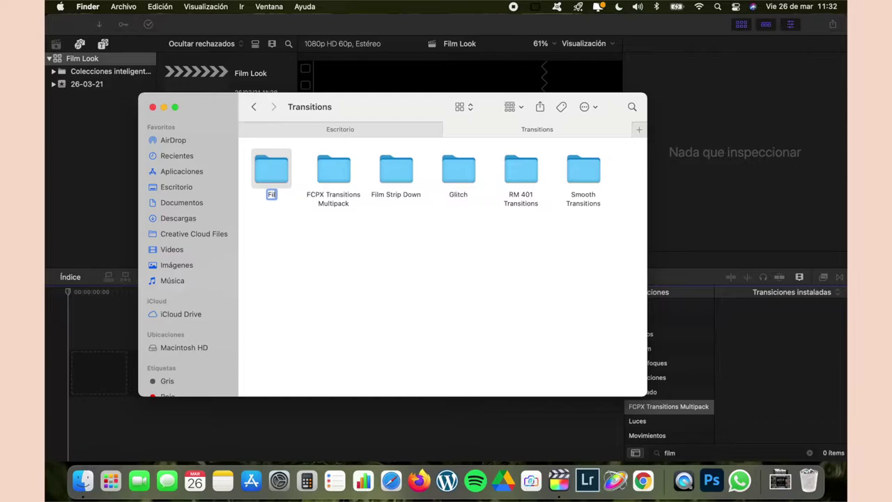
{"action": "type", "text": "m Look"}
{"action": "key", "text": "Return"}
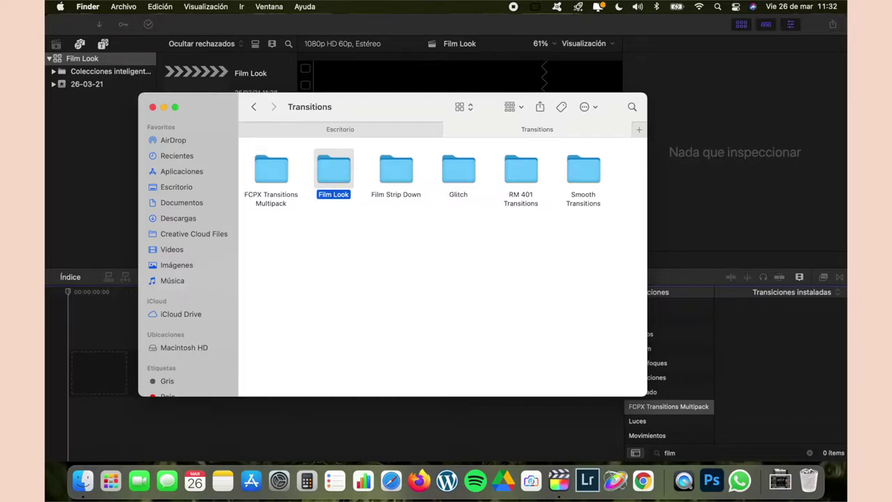
{"action": "left_click", "coordinate": [458, 185]}
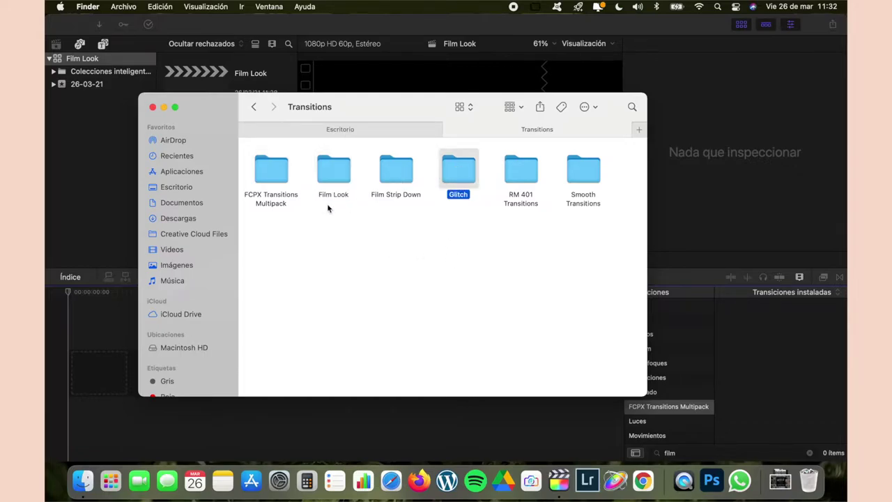
{"action": "left_click", "coordinate": [393, 173], "text": "super"}
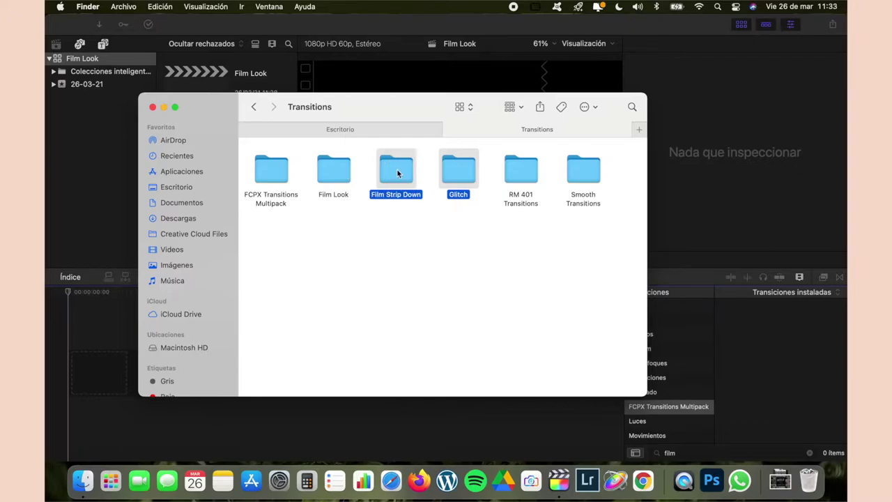
{"action": "left_click_drag", "start_coordinate": [392, 173], "coordinate": [329, 174]}
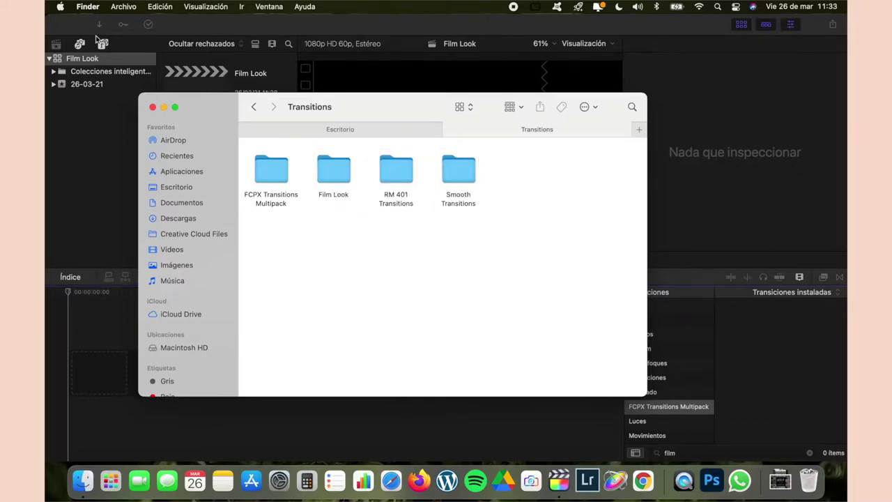
{"action": "key", "text": "super+alt+h"}
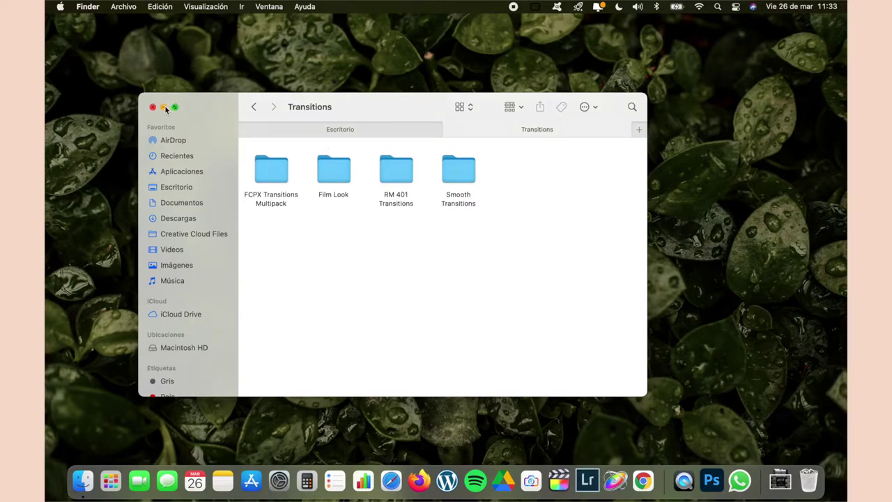
Relaunch Final Cut Pro and preview the Texto Videos generator in the Generators browser
{"action": "left_click", "coordinate": [163, 107]}
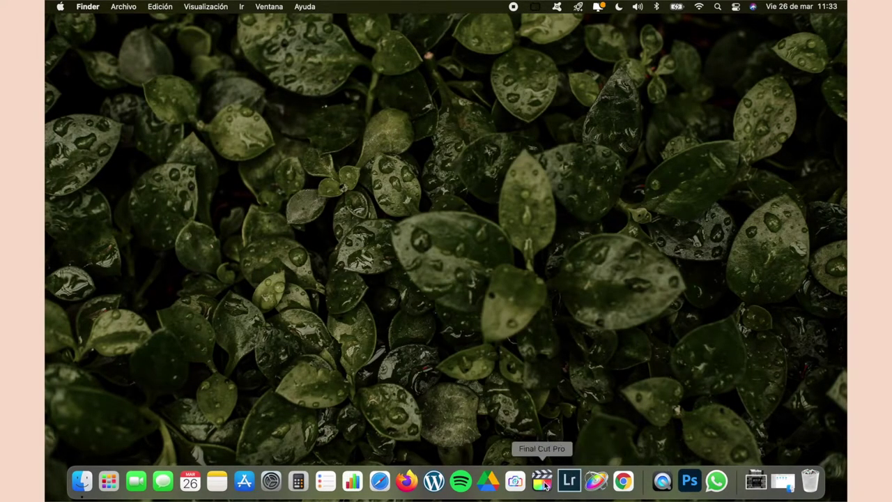
{"action": "left_click", "coordinate": [543, 482]}
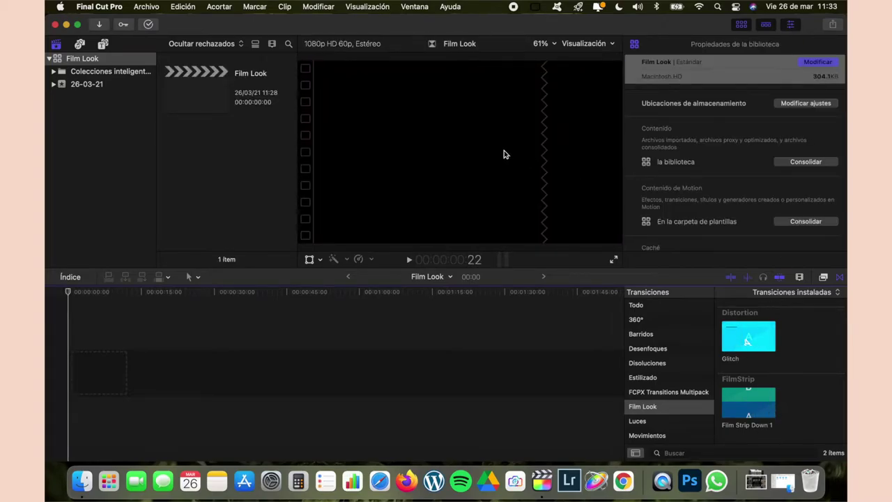
{"action": "left_click", "coordinate": [102, 44]}
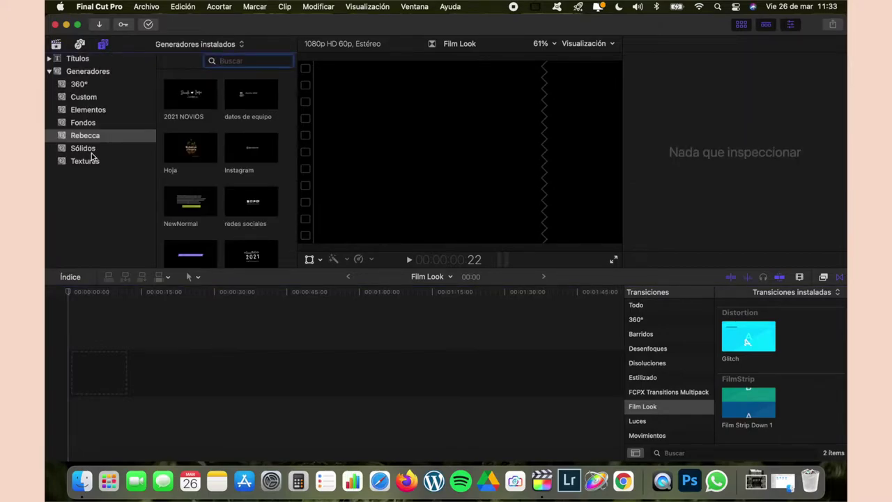
{"action": "scroll", "coordinate": [238, 189], "scroll_direction": "down", "scroll_amount": 10}
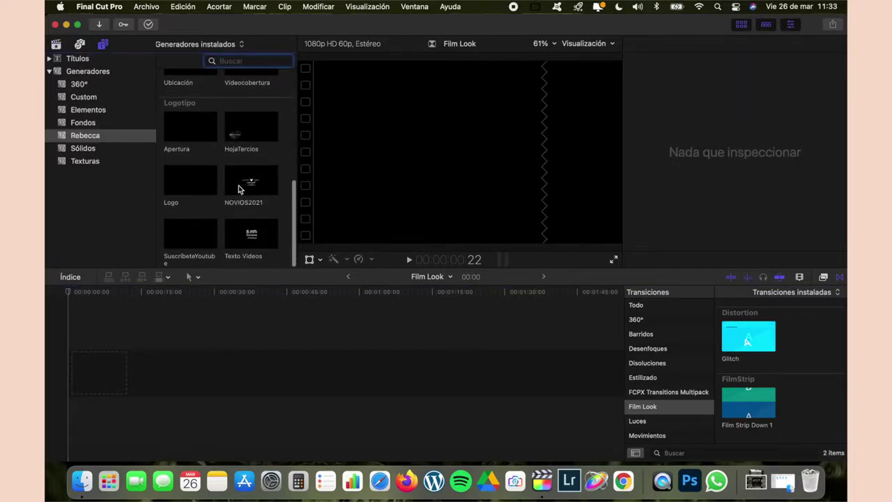
{"action": "left_click", "coordinate": [251, 240]}
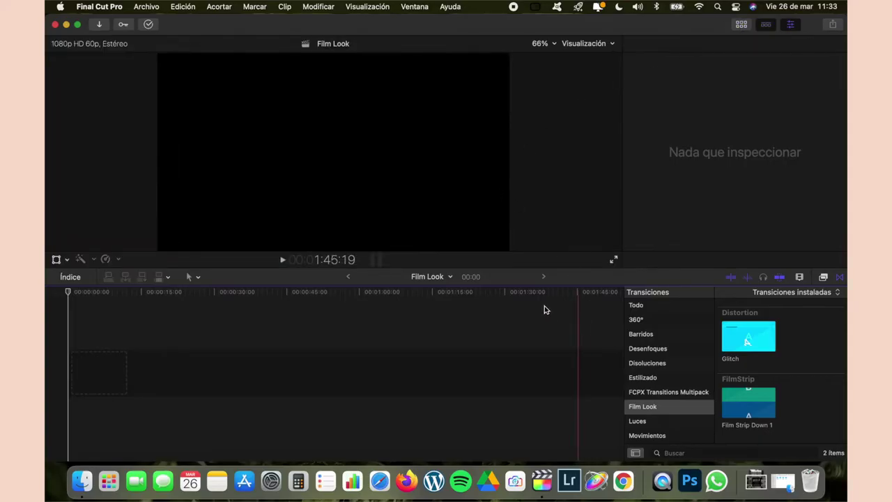
Add video.mp4 from the desktop to the Film Look timeline and scrub through it
{"action": "left_click", "coordinate": [82, 481]}
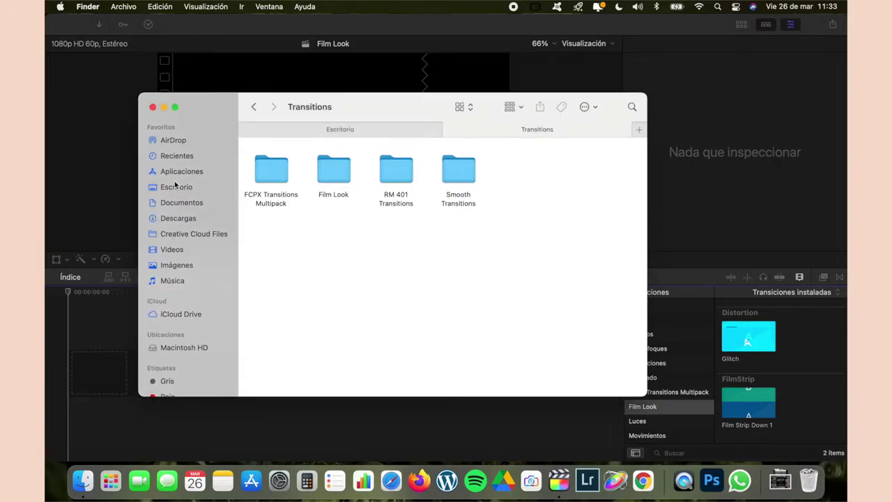
{"action": "left_click", "coordinate": [291, 133]}
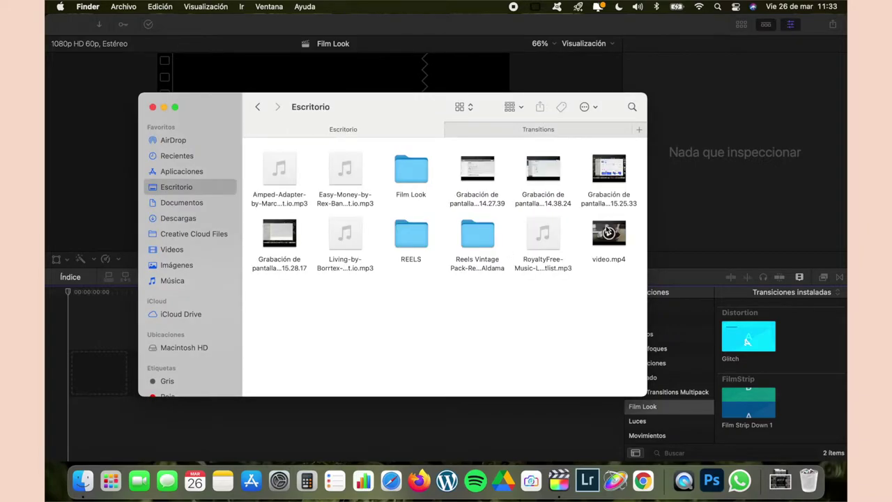
{"action": "left_click_drag", "start_coordinate": [608, 232], "coordinate": [70, 375]}
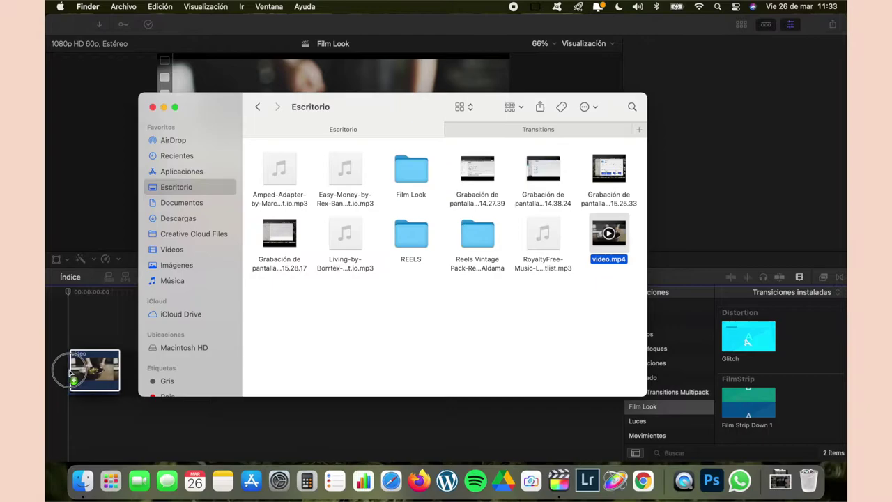
{"action": "left_click", "coordinate": [67, 298]}
{"action": "left_click_drag", "start_coordinate": [68, 299], "coordinate": [72, 314]}
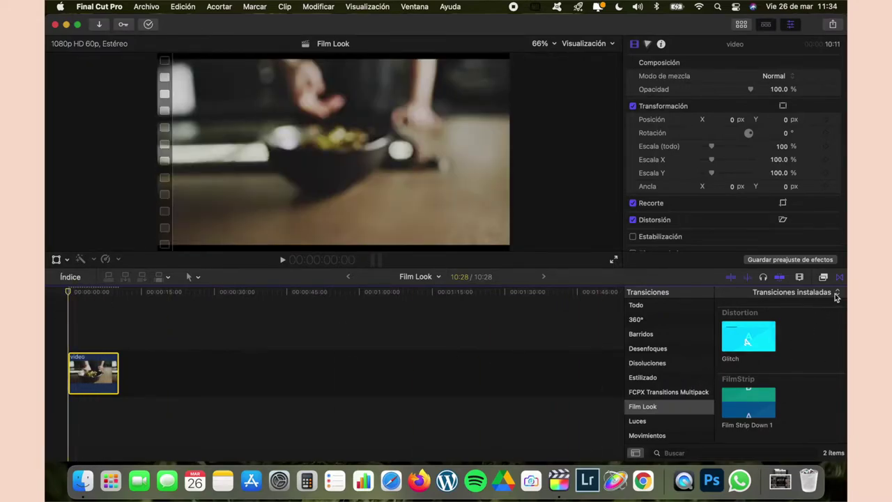
Find the Film Frame effect by name and apply it to the clip
{"action": "left_click", "coordinate": [824, 278]}
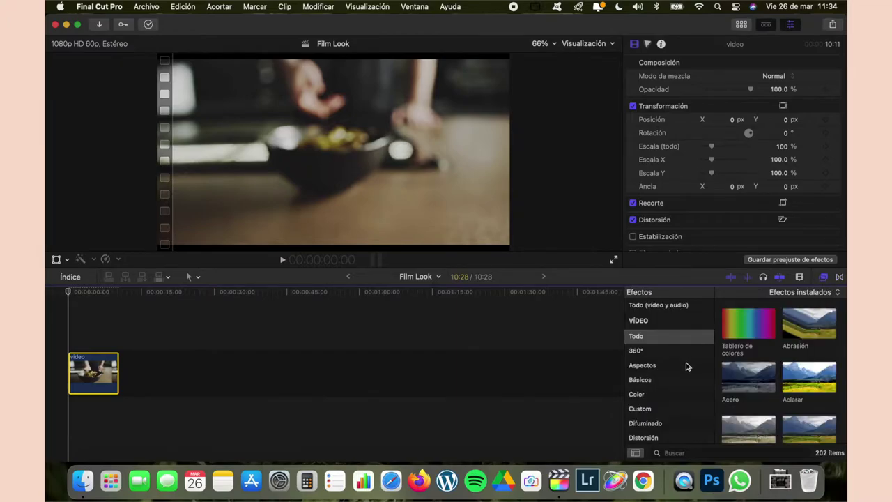
{"action": "left_click", "coordinate": [674, 453]}
{"action": "type", "text": "film"}
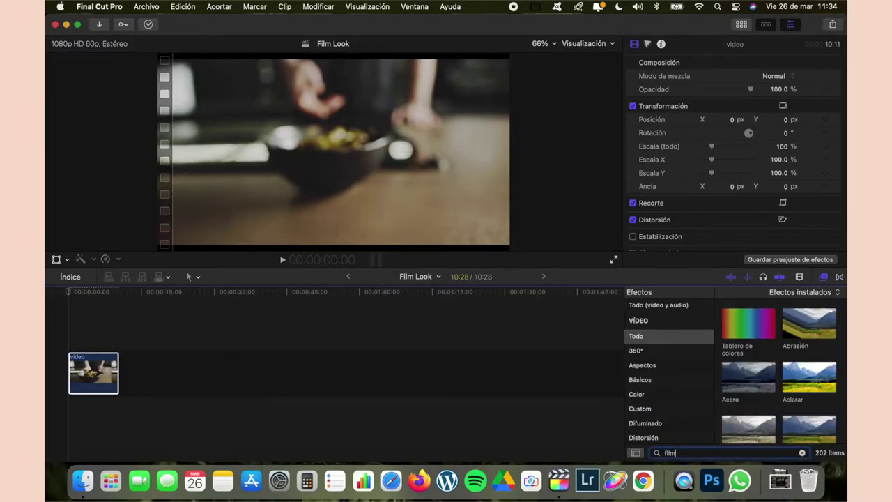
{"action": "left_click_drag", "start_coordinate": [740, 322], "coordinate": [104, 366]}
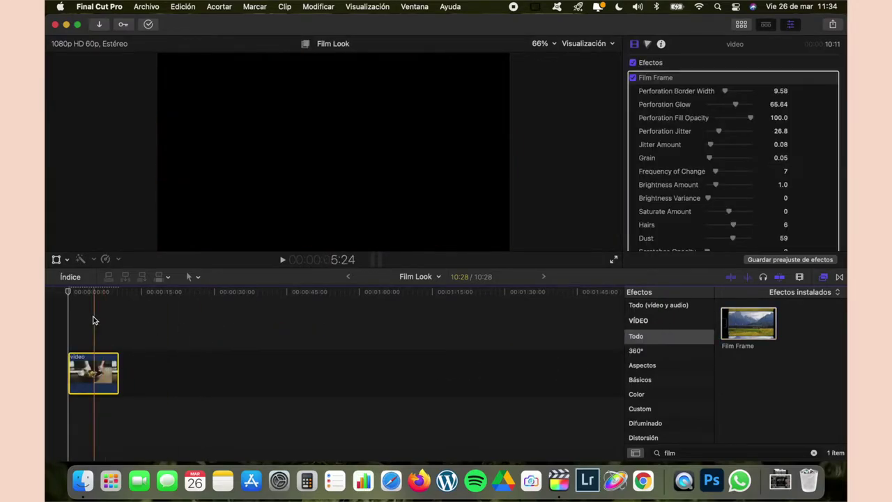
Set the Film Frame Prism Blur Amount to 0 and preview the clip
{"action": "left_click", "coordinate": [69, 293]}
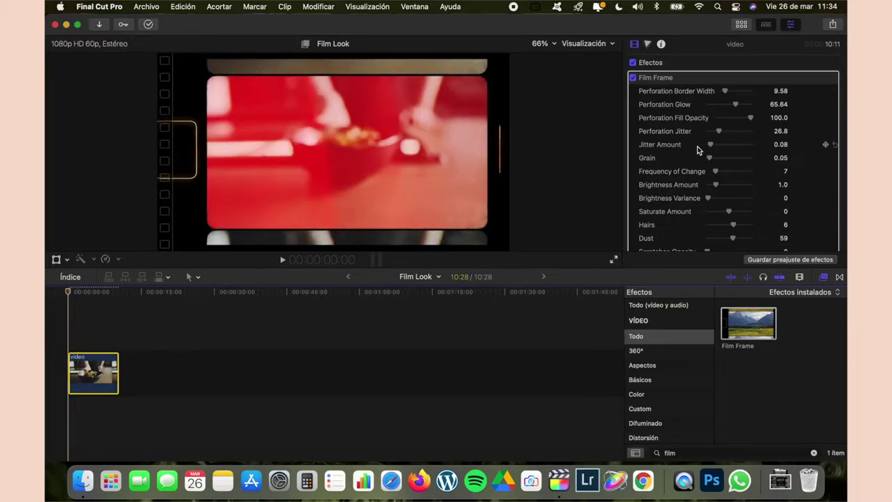
{"action": "scroll", "coordinate": [675, 168], "scroll_direction": "down", "scroll_amount": 1}
{"action": "scroll", "coordinate": [675, 169], "scroll_direction": "down", "scroll_amount": 3}
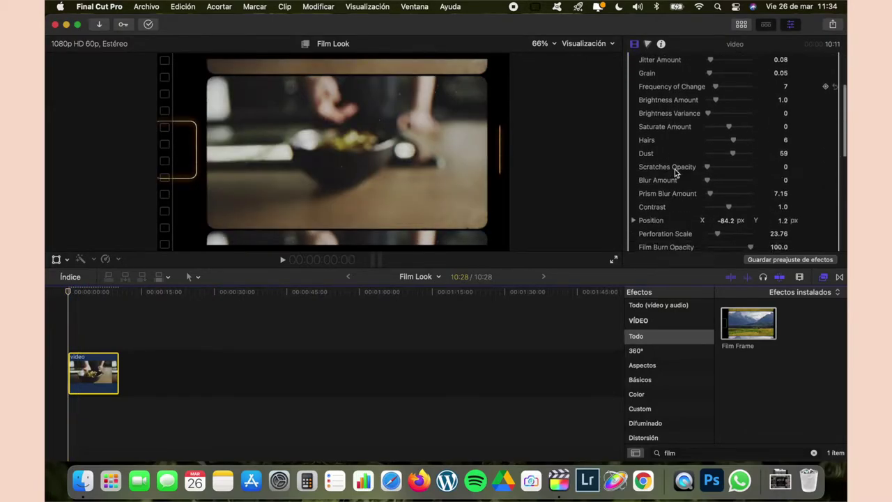
{"action": "scroll", "coordinate": [675, 169], "scroll_direction": "down", "scroll_amount": 5}
{"action": "scroll", "coordinate": [680, 172], "scroll_direction": "up", "scroll_amount": 2}
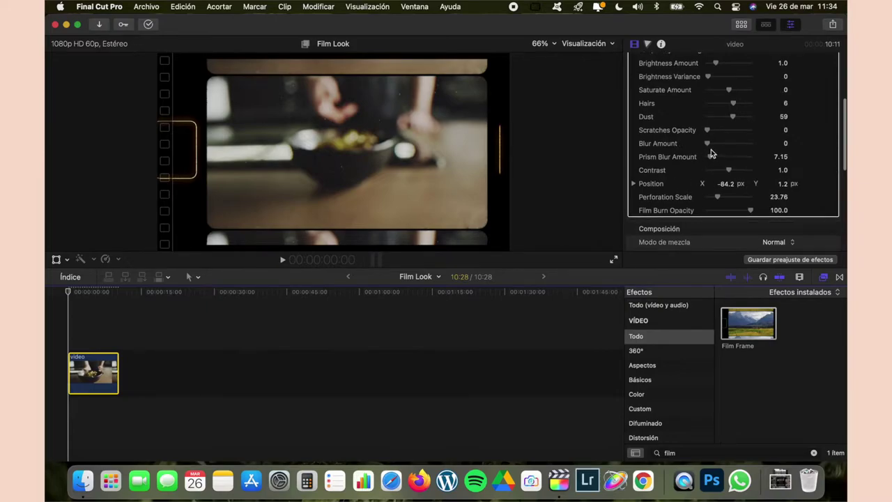
{"action": "left_click_drag", "start_coordinate": [711, 157], "coordinate": [695, 160]}
{"action": "mouse_move", "coordinate": [69, 291]}
{"action": "left_mouse_down"}
{"action": "mouse_move", "coordinate": [94, 301]}
{"action": "mouse_move", "coordinate": [84, 301]}
{"action": "left_mouse_up"}
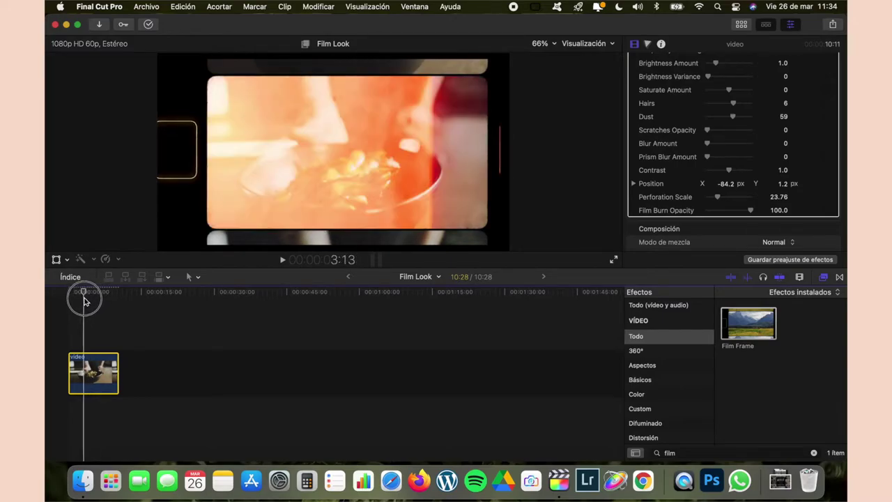
{"action": "left_click_drag", "start_coordinate": [84, 301], "coordinate": [87, 300]}
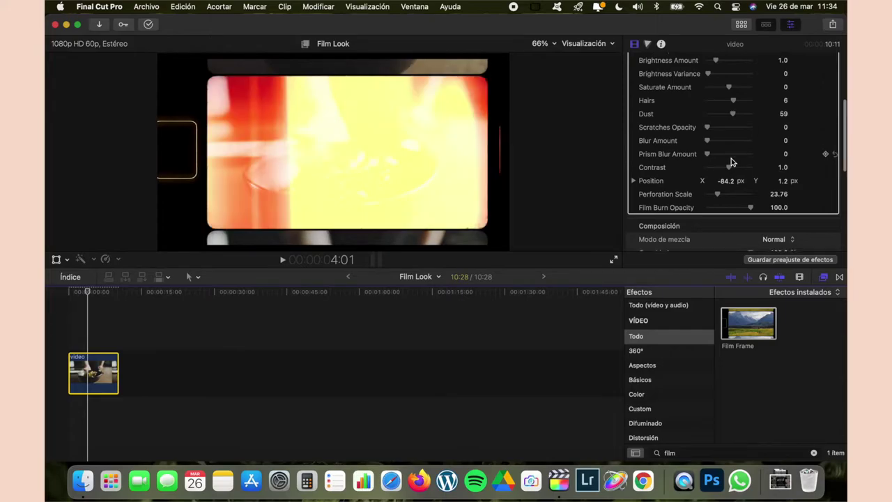
Lower Film Burn Opacity to 3.77 and preview the reduced burn
{"action": "scroll", "coordinate": [728, 174], "scroll_direction": "down", "scroll_amount": 2}
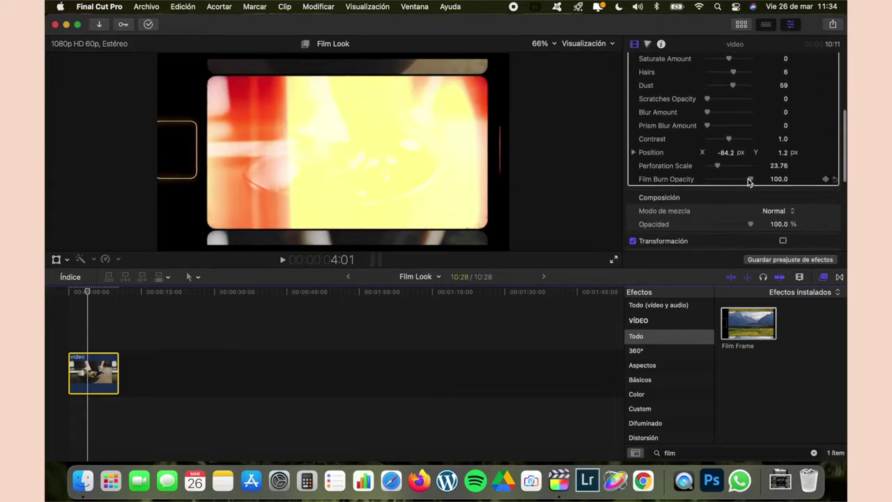
{"action": "left_click_drag", "start_coordinate": [750, 180], "coordinate": [711, 180]}
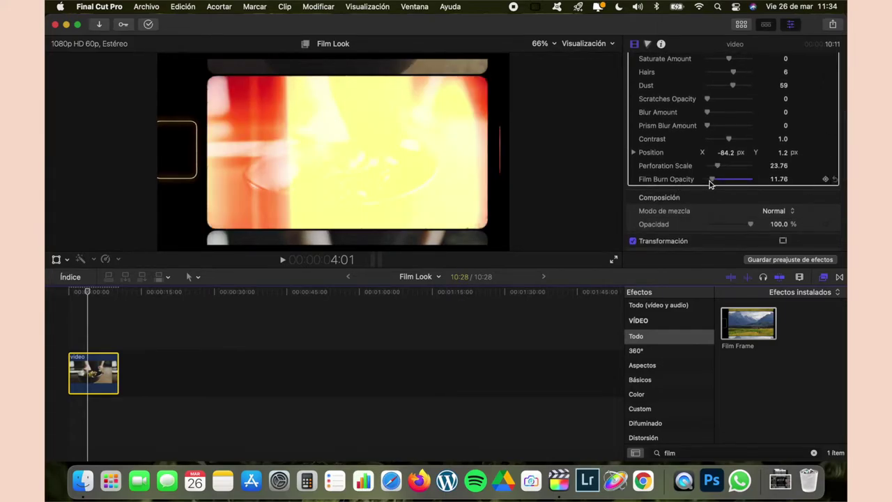
{"action": "left_click_drag", "start_coordinate": [712, 182], "coordinate": [705, 183]}
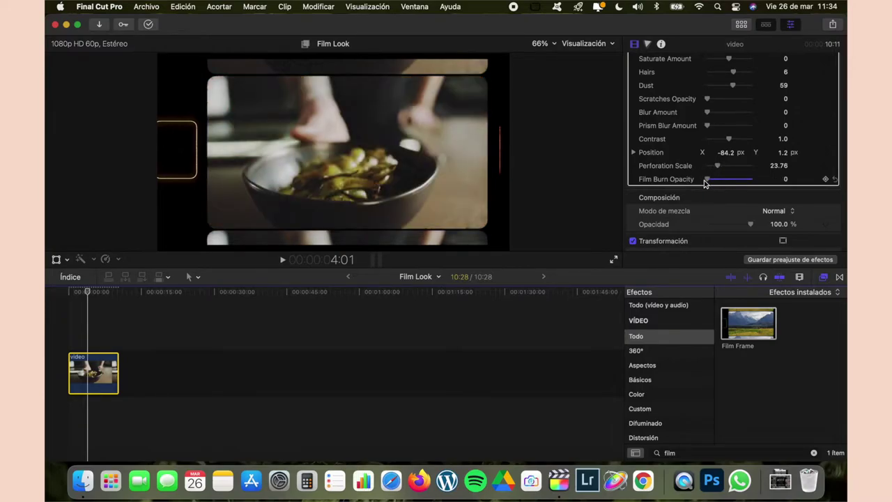
{"action": "left_click_drag", "start_coordinate": [705, 183], "coordinate": [709, 184]}
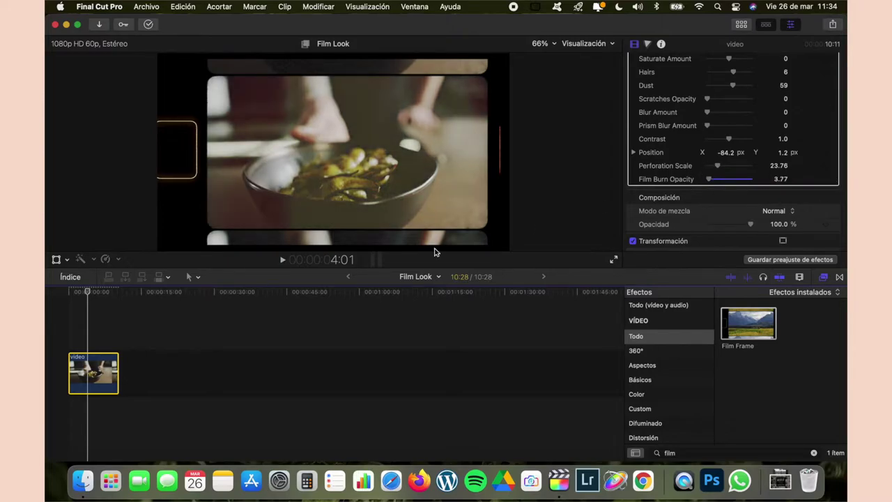
{"action": "mouse_move", "coordinate": [89, 299]}
{"action": "left_mouse_down"}
{"action": "mouse_move", "coordinate": [111, 301]}
{"action": "mouse_move", "coordinate": [90, 299]}
{"action": "left_mouse_up"}
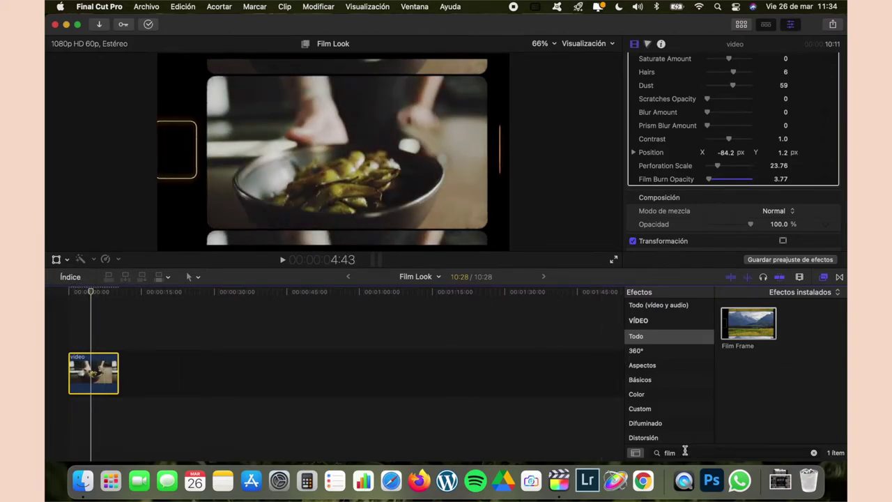
Preview Frames RBK frames 02–05 on the clip and apply FRAME 05
{"action": "scroll", "coordinate": [679, 418], "scroll_direction": "down", "scroll_amount": 5}
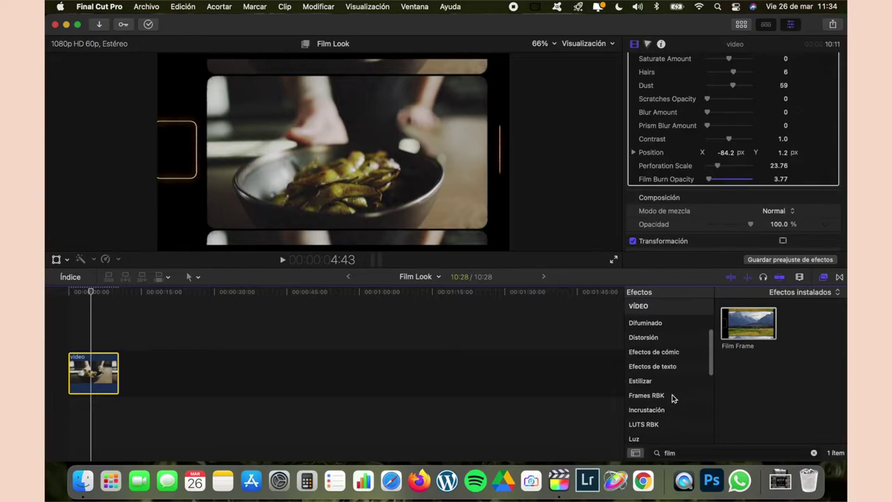
{"action": "left_click", "coordinate": [658, 396]}
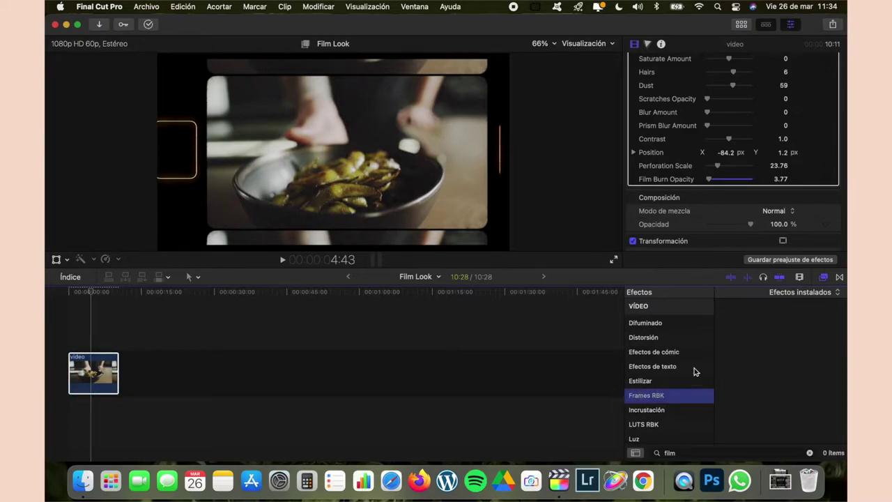
{"action": "left_click", "coordinate": [808, 454]}
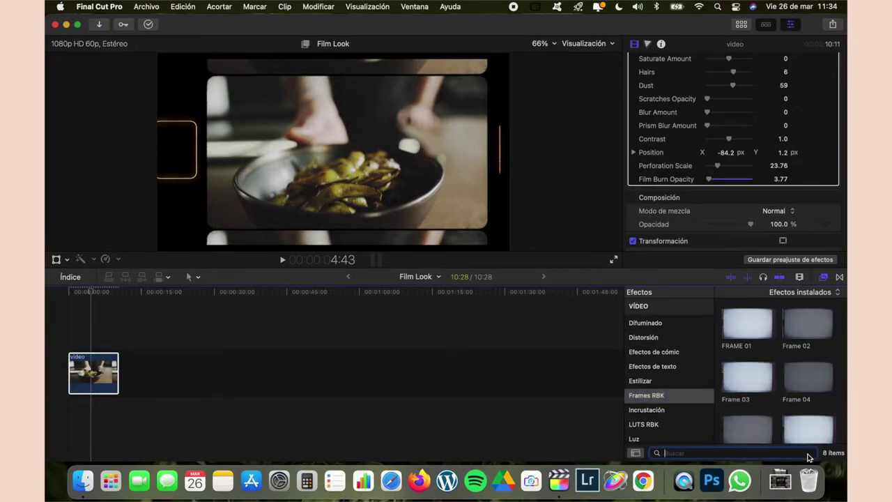
{"action": "left_click", "coordinate": [822, 330]}
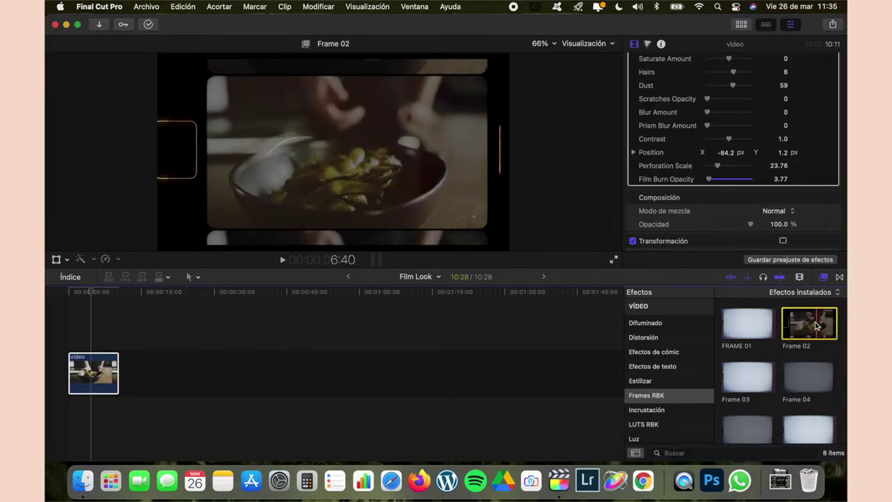
{"action": "left_click", "coordinate": [749, 381]}
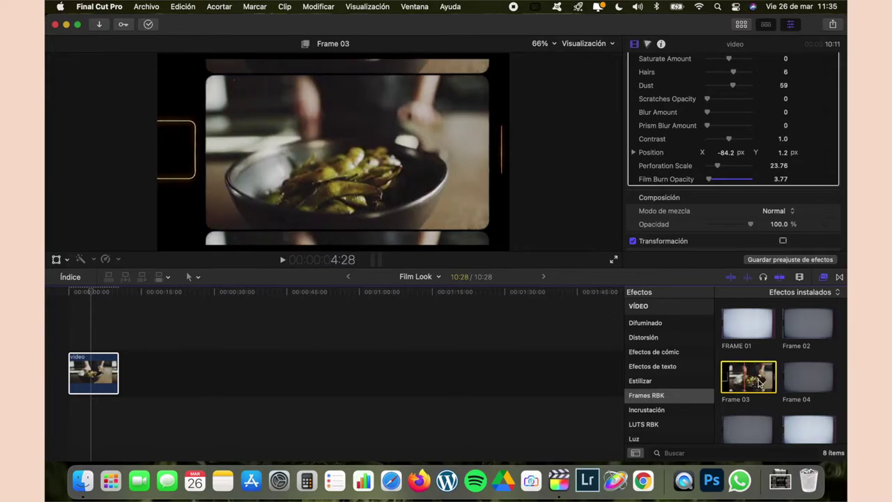
{"action": "left_click", "coordinate": [805, 380]}
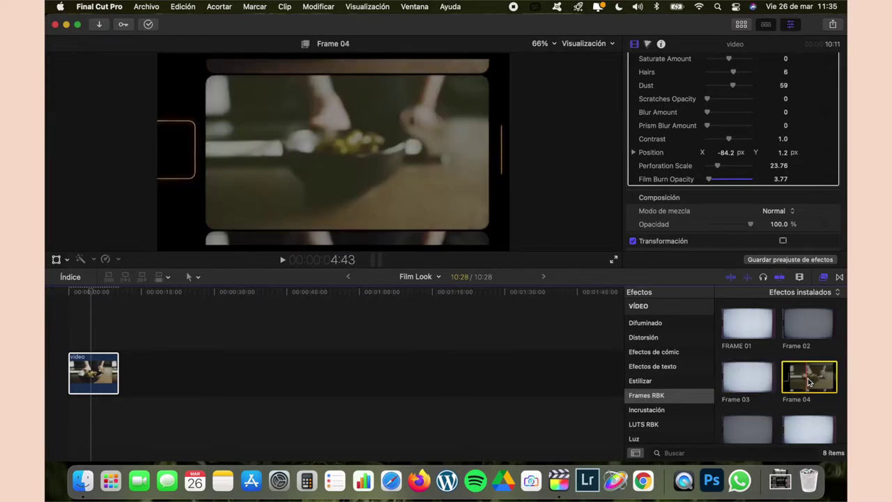
{"action": "scroll", "coordinate": [808, 382], "scroll_direction": "down", "scroll_amount": 1}
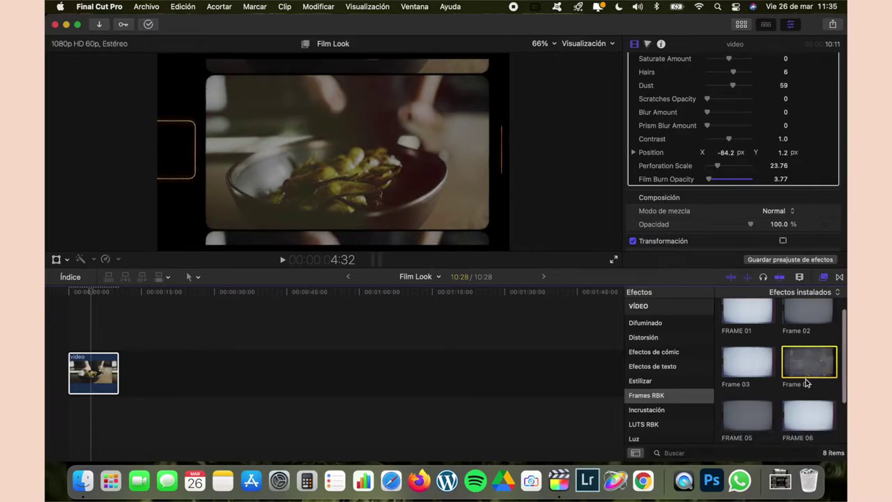
{"action": "scroll", "coordinate": [807, 382], "scroll_direction": "down", "scroll_amount": 1}
{"action": "left_click", "coordinate": [742, 402]}
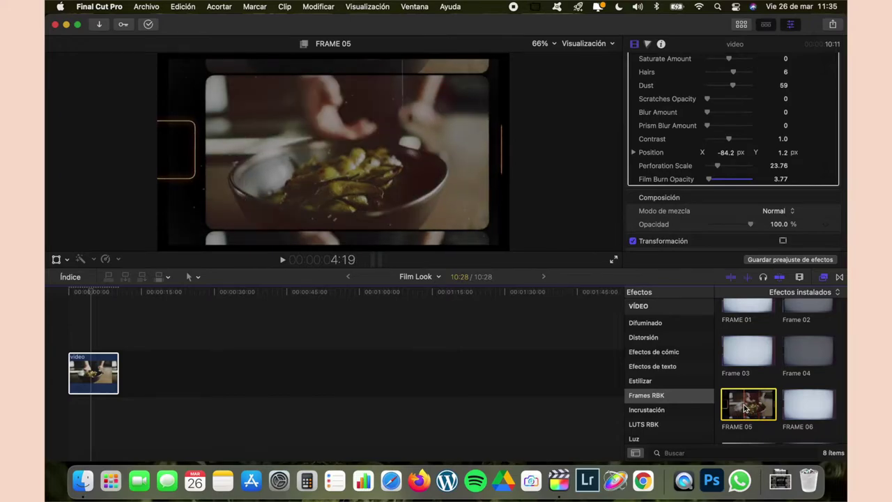
{"action": "left_click_drag", "start_coordinate": [745, 408], "coordinate": [89, 377]}
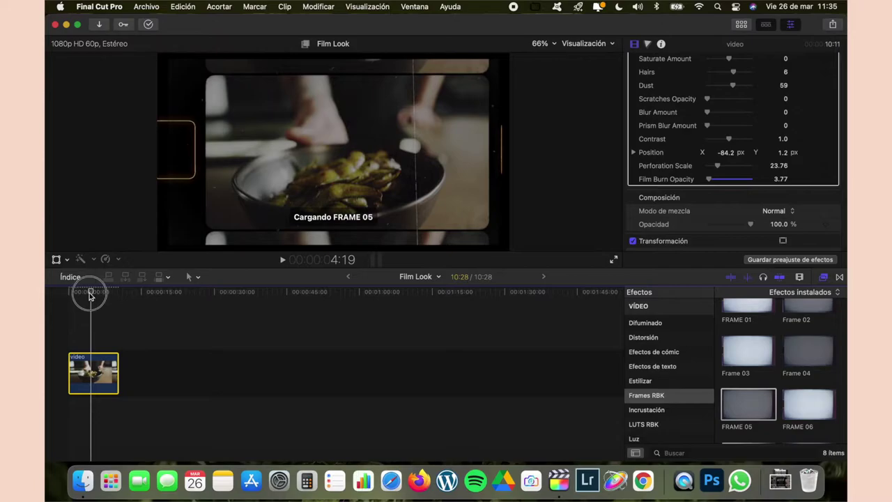
Scrub back to the clip start and preview it with both frame effects stacked
{"action": "left_click_drag", "start_coordinate": [90, 293], "coordinate": [67, 300]}
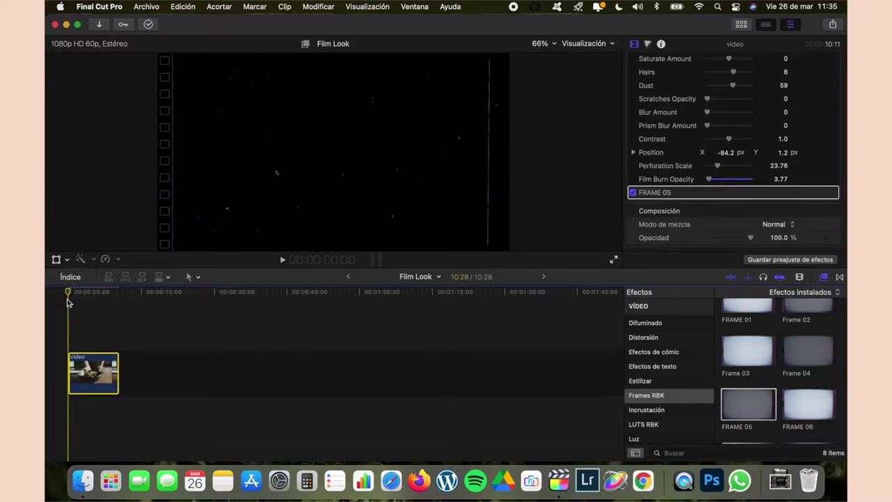
{"action": "mouse_move", "coordinate": [76, 292]}
{"action": "left_mouse_down"}
{"action": "mouse_move", "coordinate": [73, 301]}
{"action": "mouse_move", "coordinate": [84, 299]}
{"action": "left_mouse_up"}
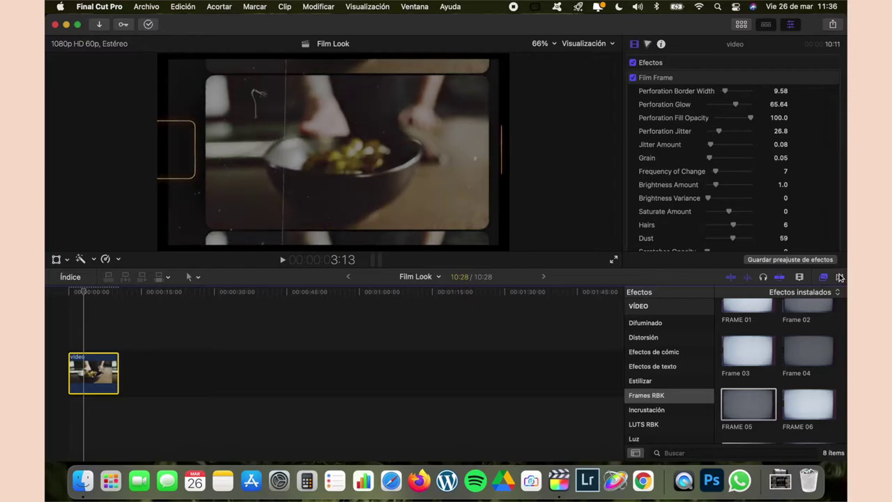
Bring up the Transitions library
{"action": "left_click", "coordinate": [840, 277]}
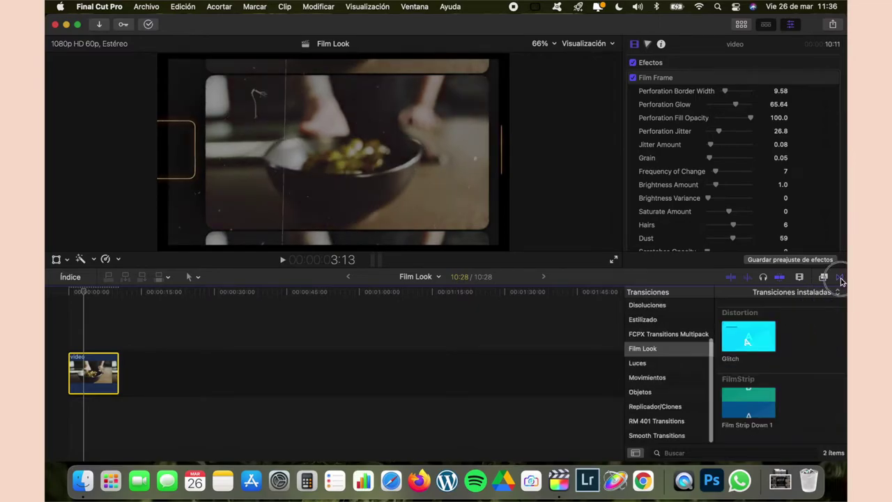
{"action": "left_click", "coordinate": [840, 278]}
{"action": "left_click", "coordinate": [841, 278]}
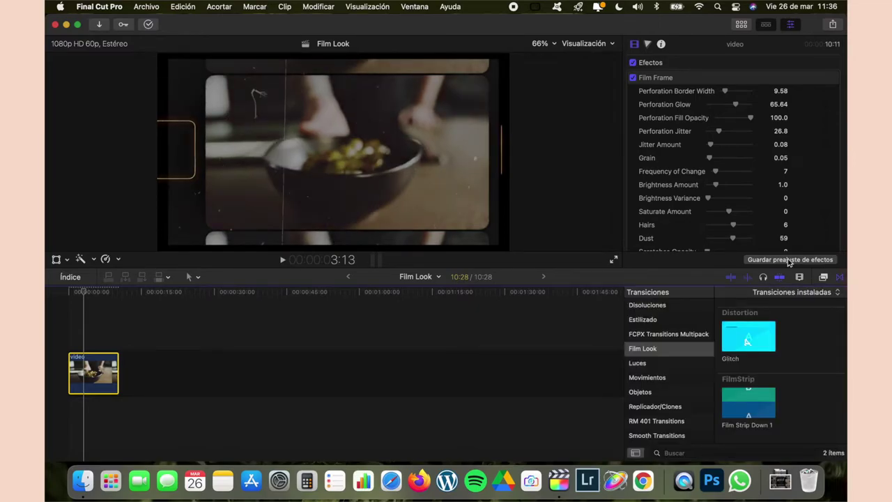
Blade the clip at 2:59 and again further along, then return to the start
{"action": "left_click", "coordinate": [83, 294]}
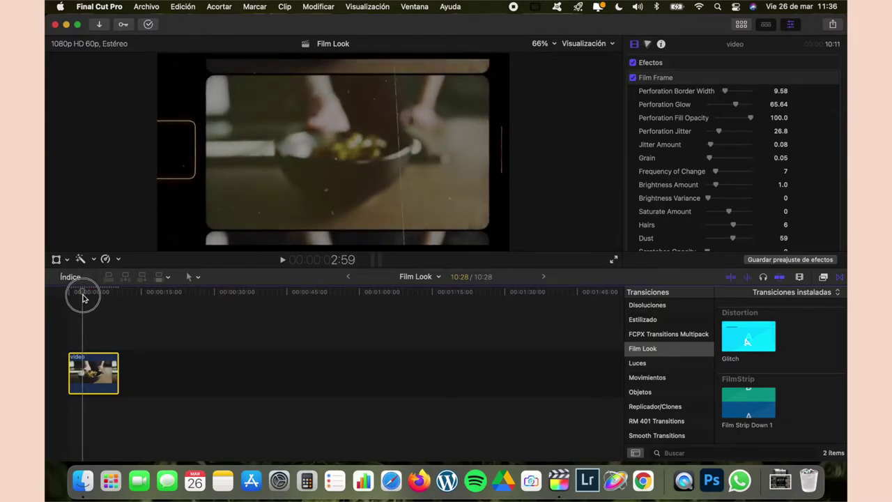
{"action": "key", "text": "super+b"}
{"action": "left_click_drag", "start_coordinate": [83, 299], "coordinate": [101, 307]}
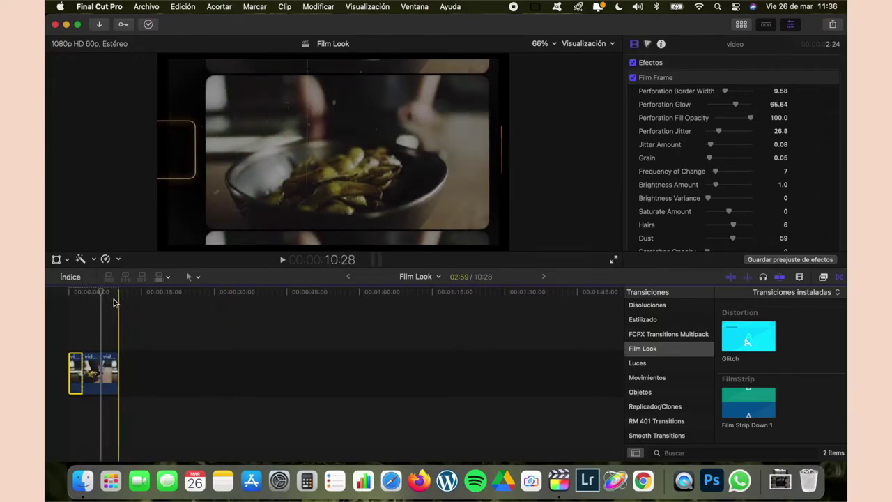
{"action": "left_click_drag", "start_coordinate": [99, 292], "coordinate": [54, 309]}
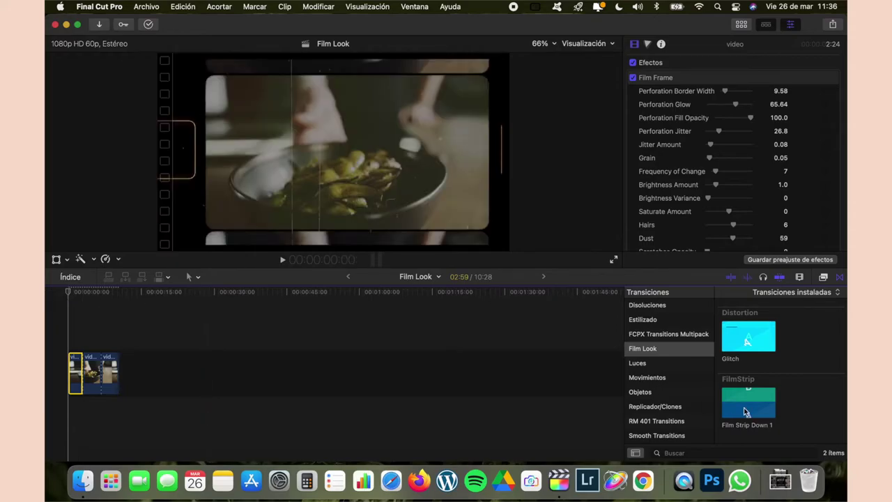
Preview the Film Strip Down 1 transition at the clip start with playback
{"action": "left_click", "coordinate": [735, 409]}
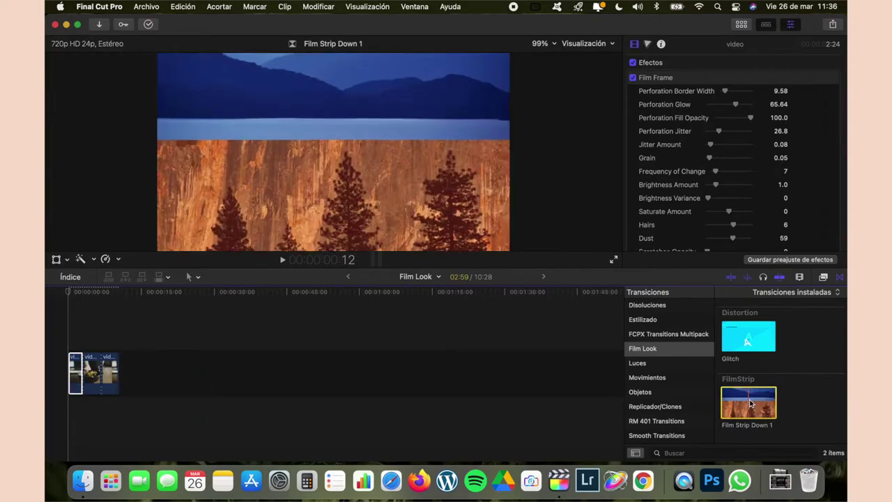
{"action": "left_click", "coordinate": [175, 384]}
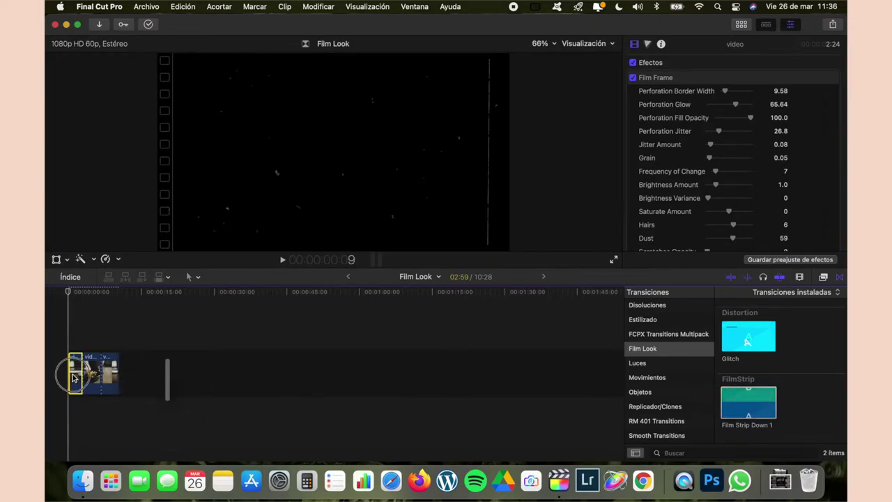
{"action": "left_click", "coordinate": [67, 370]}
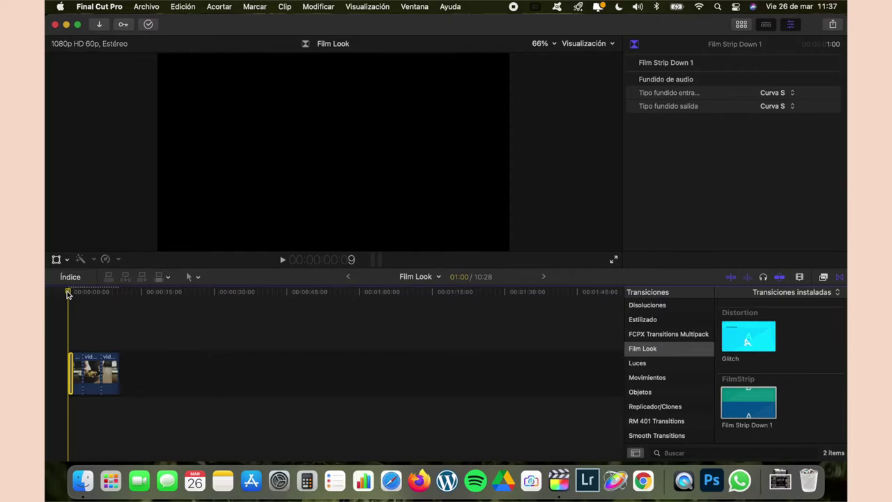
{"action": "key", "text": "space"}
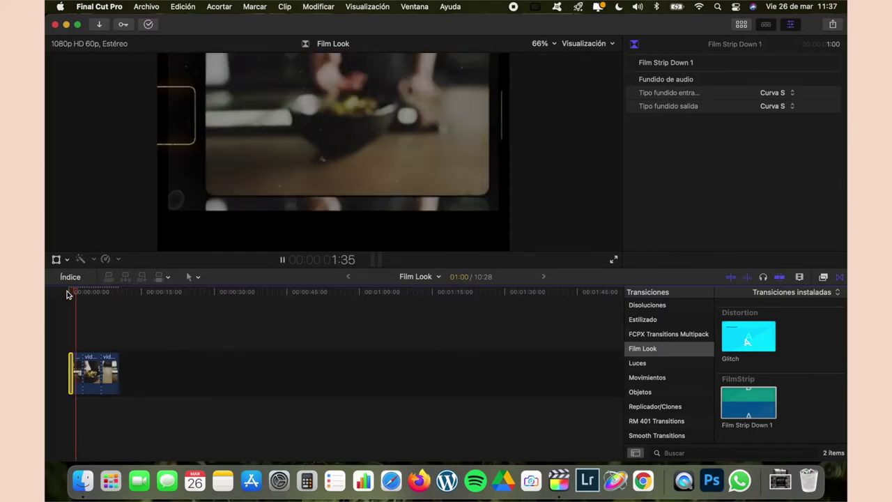
{"action": "key", "text": "space"}
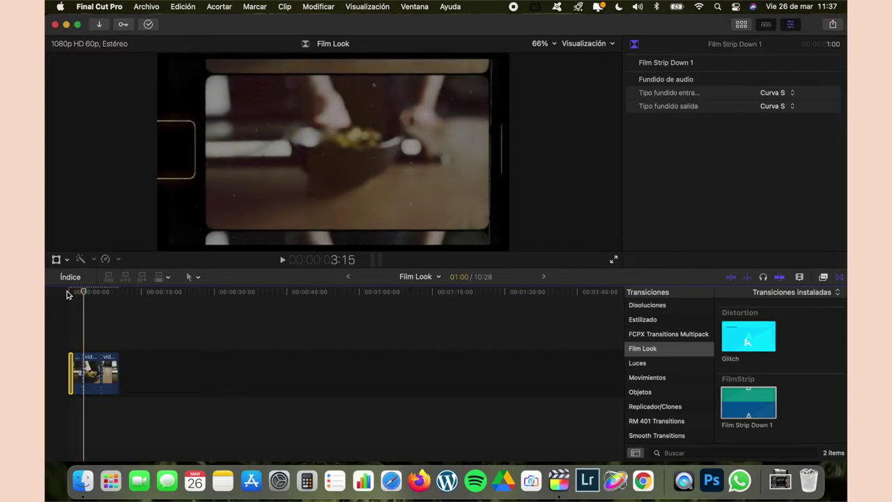
Add the Glitch transition to the clip and Film Strip Down 1 at its end
{"action": "left_click", "coordinate": [745, 335]}
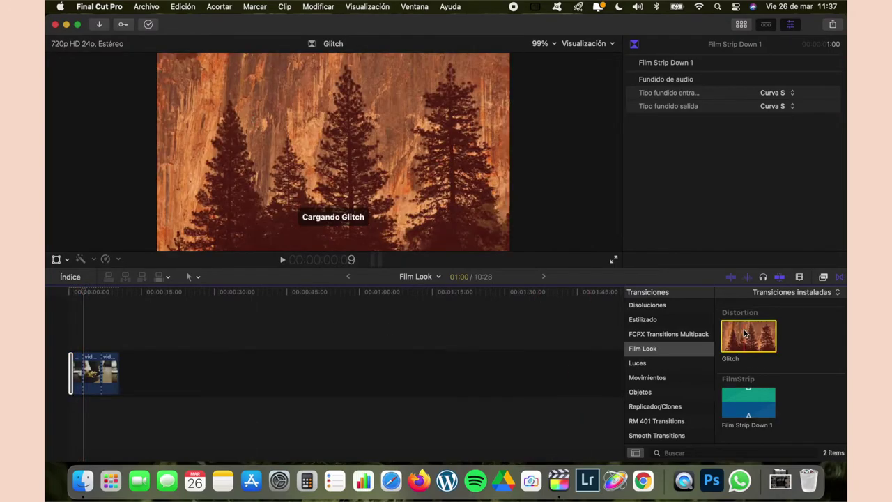
{"action": "left_click_drag", "start_coordinate": [744, 335], "coordinate": [89, 370]}
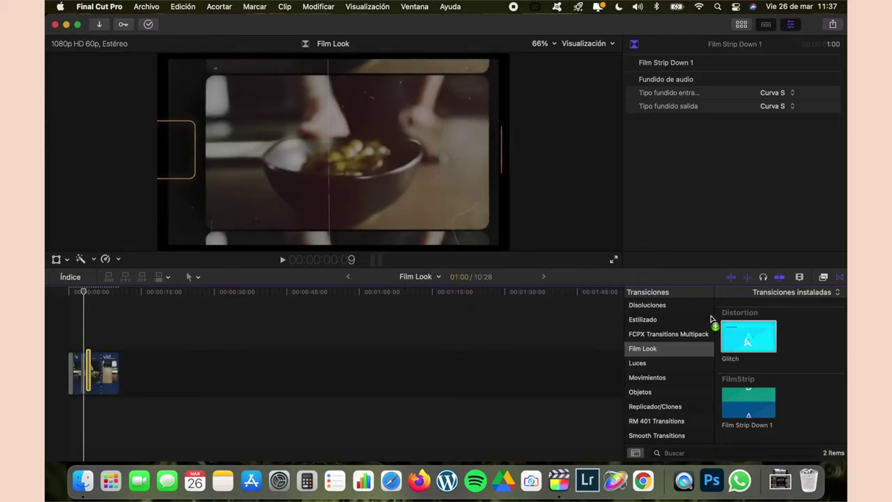
{"action": "mouse_move", "coordinate": [711, 320]}
{"action": "left_mouse_down"}
{"action": "mouse_move", "coordinate": [739, 334]}
{"action": "mouse_move", "coordinate": [124, 392]}
{"action": "mouse_move", "coordinate": [107, 380]}
{"action": "left_mouse_up"}
{"action": "left_click", "coordinate": [753, 414]}
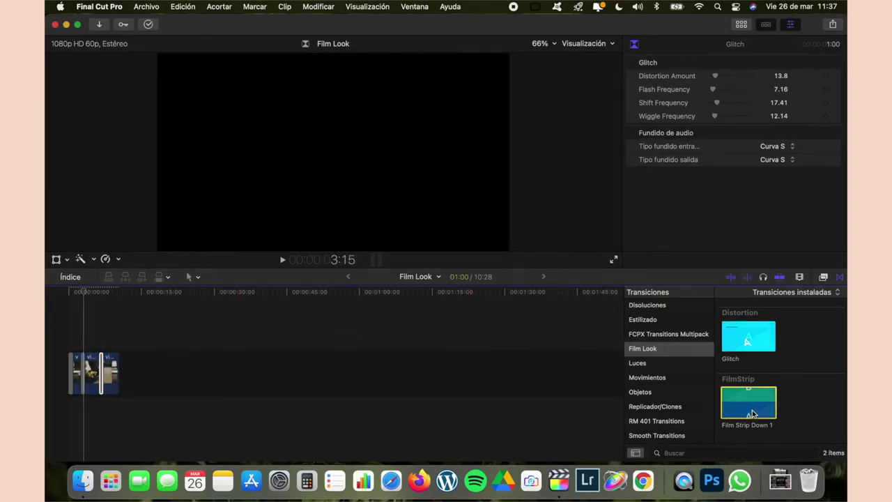
{"action": "left_click_drag", "start_coordinate": [751, 407], "coordinate": [207, 355]}
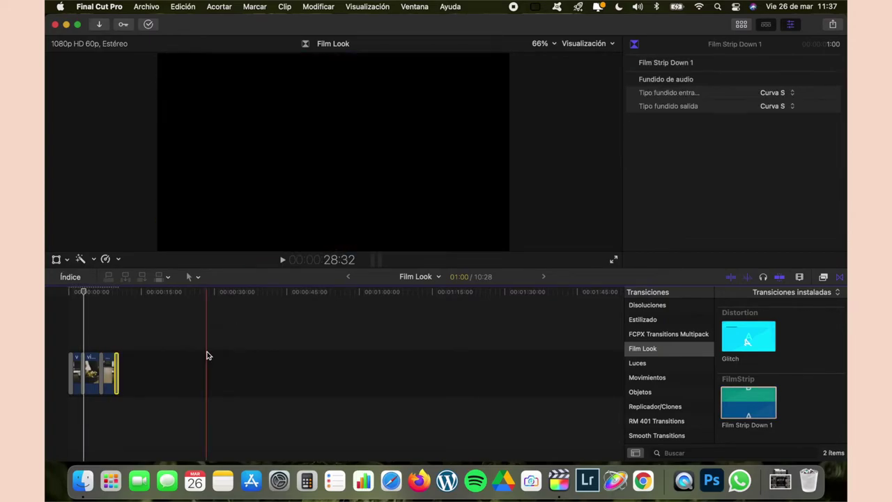
{"action": "left_click_drag", "start_coordinate": [85, 292], "coordinate": [66, 292]}
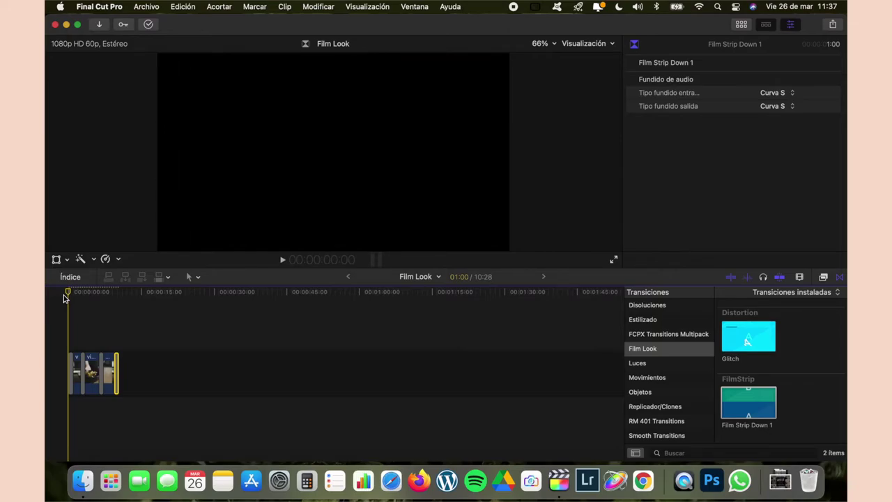
{"action": "key", "text": "space"}
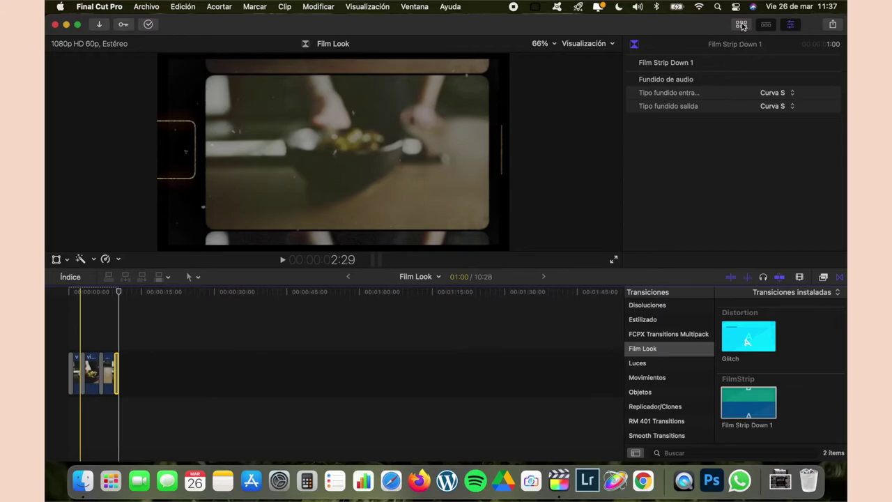
{"action": "key", "text": "Home"}
{"action": "key", "text": "space"}
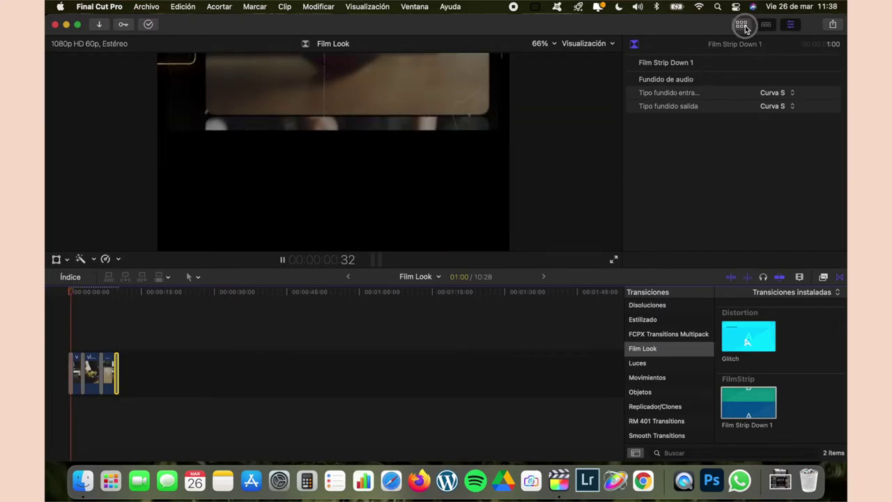
Place the Texto Videos generator above the clip at the timeline start, then hide the browser
{"action": "left_click", "coordinate": [742, 24]}
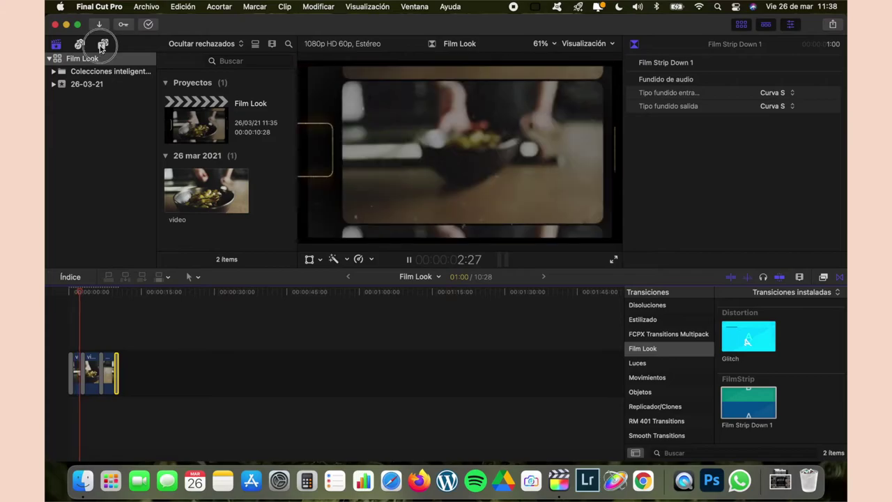
{"action": "left_click", "coordinate": [104, 44]}
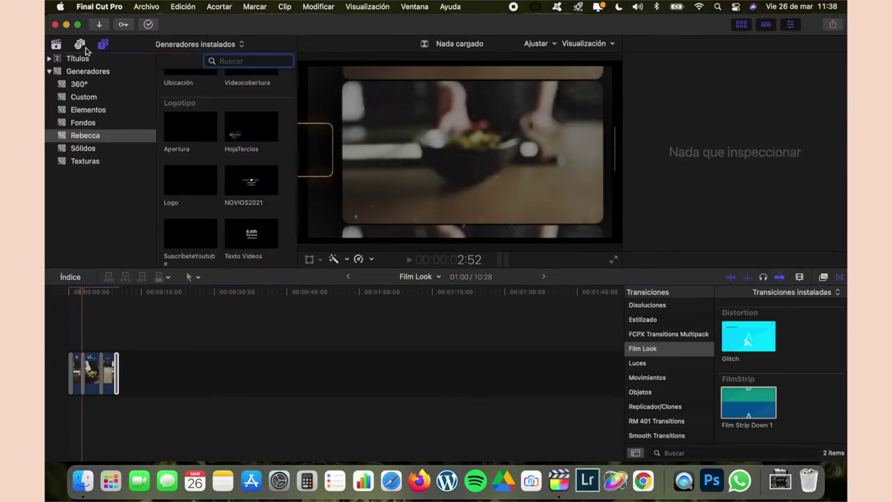
{"action": "left_click", "coordinate": [243, 237]}
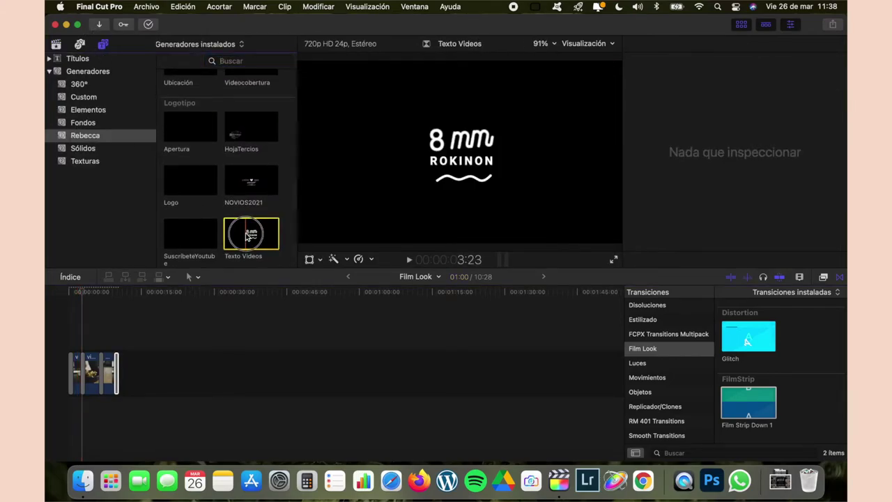
{"action": "mouse_move", "coordinate": [242, 238]}
{"action": "left_mouse_down"}
{"action": "mouse_move", "coordinate": [70, 332]}
{"action": "mouse_move", "coordinate": [70, 324]}
{"action": "left_mouse_up"}
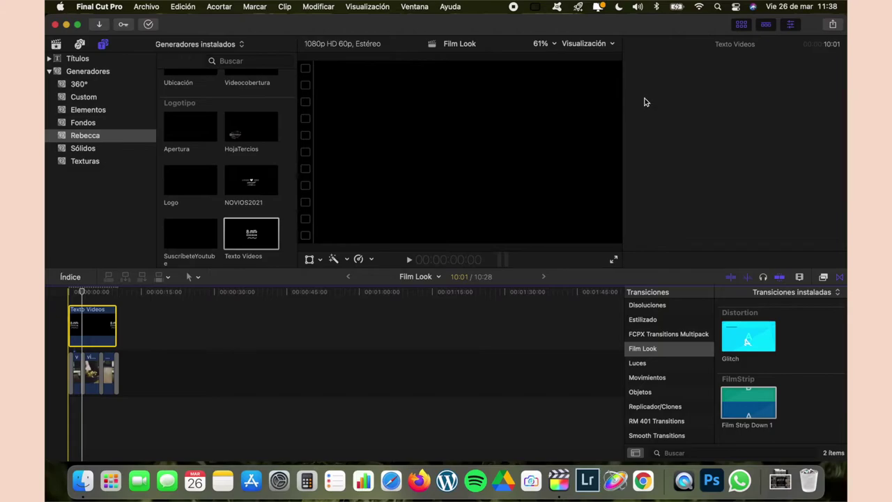
{"action": "key", "text": "ctrl+super+1"}
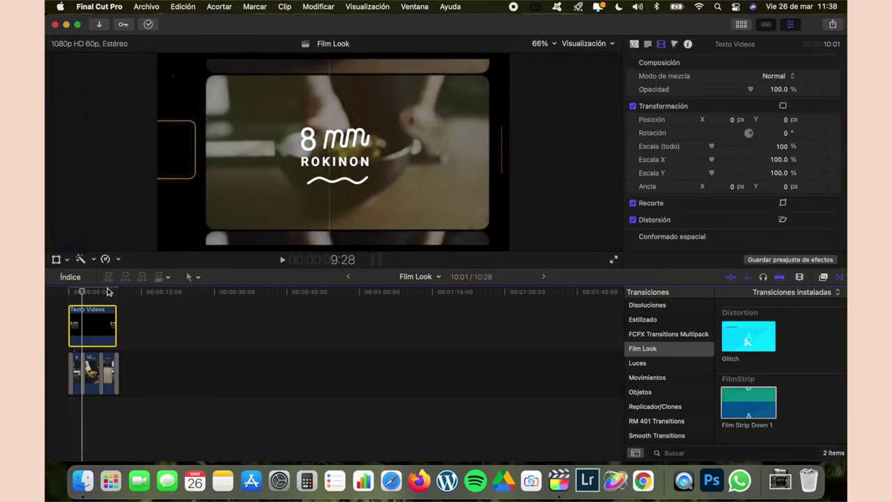
Park the playhead on the title frame and select its 8 mm text line
{"action": "left_click", "coordinate": [82, 293]}
{"action": "left_click_drag", "start_coordinate": [83, 292], "coordinate": [80, 294]}
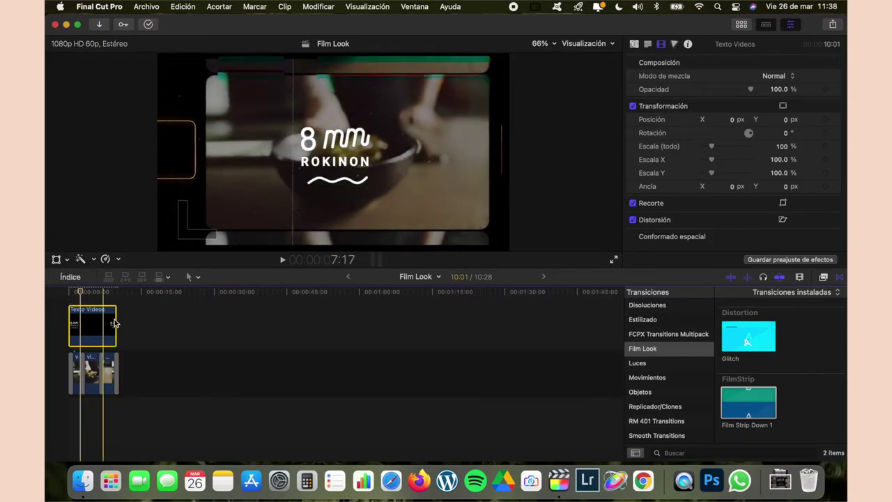
{"action": "left_click", "coordinate": [80, 296]}
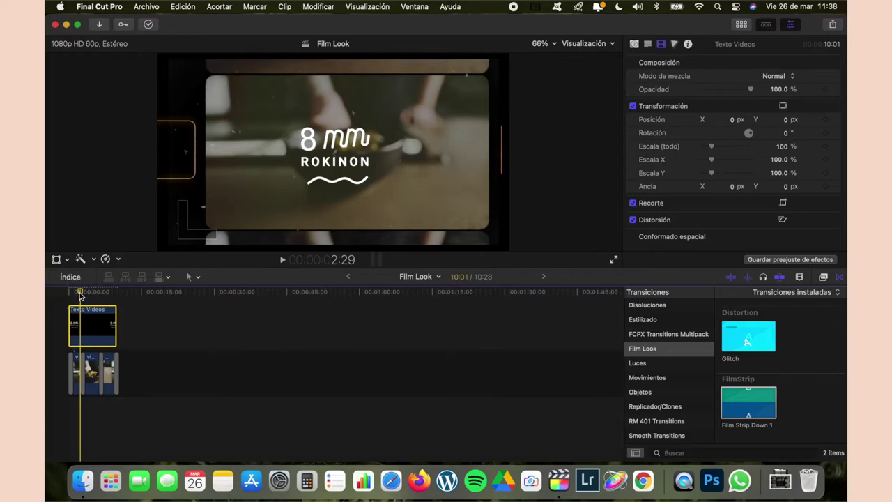
{"action": "left_click", "coordinate": [80, 296]}
{"action": "left_click", "coordinate": [347, 141]}
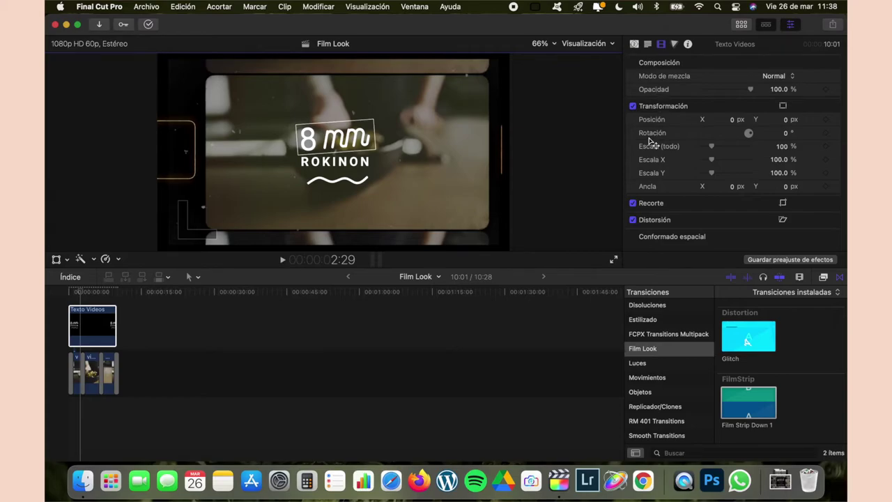
Replace the title's 8 mm text with Hola
{"action": "left_click", "coordinate": [647, 44]}
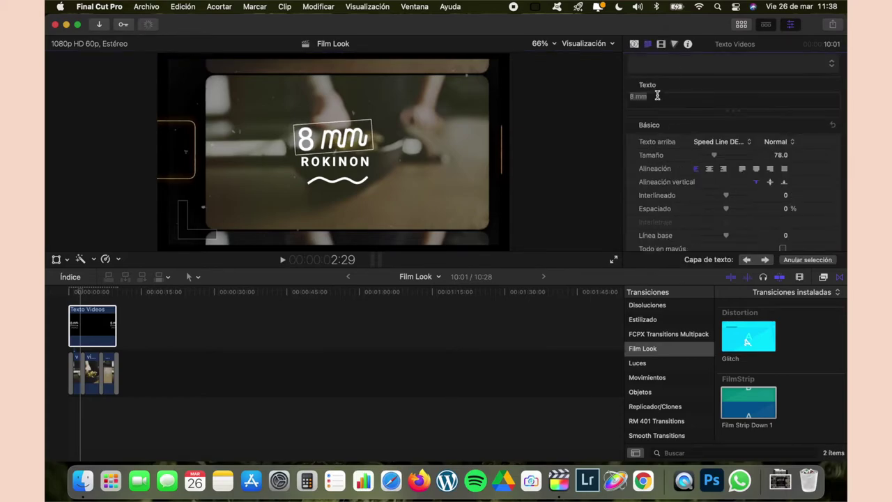
{"action": "left_click", "coordinate": [661, 96]}
{"action": "left_click_drag", "start_coordinate": [673, 95], "coordinate": [624, 92]}
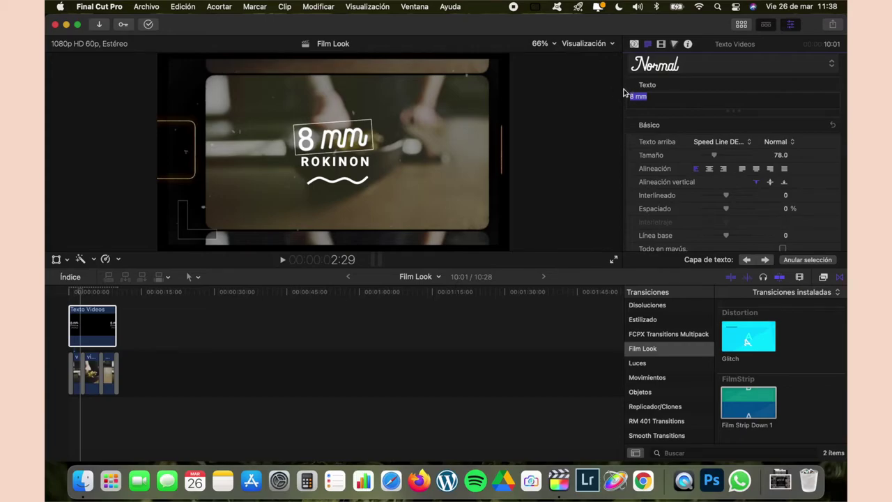
{"action": "type", "text": "Hola"}
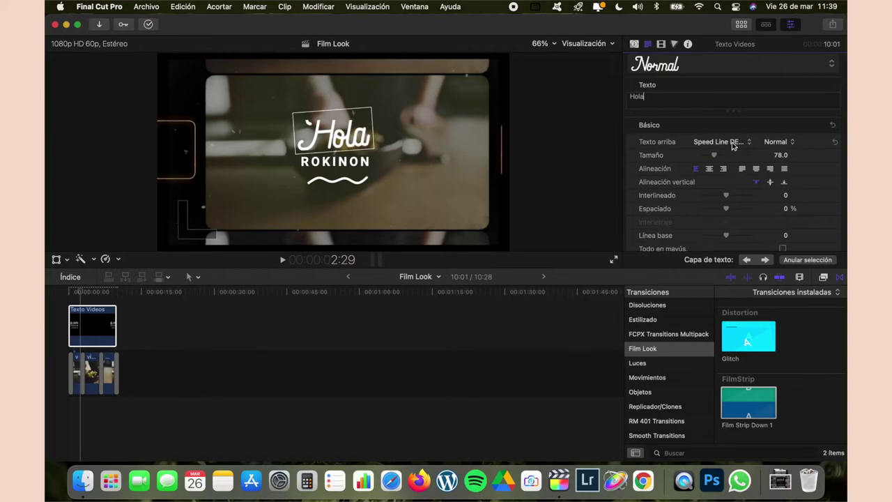
Reduce the Hola text size from 78 to about 60
{"action": "left_click", "coordinate": [715, 157]}
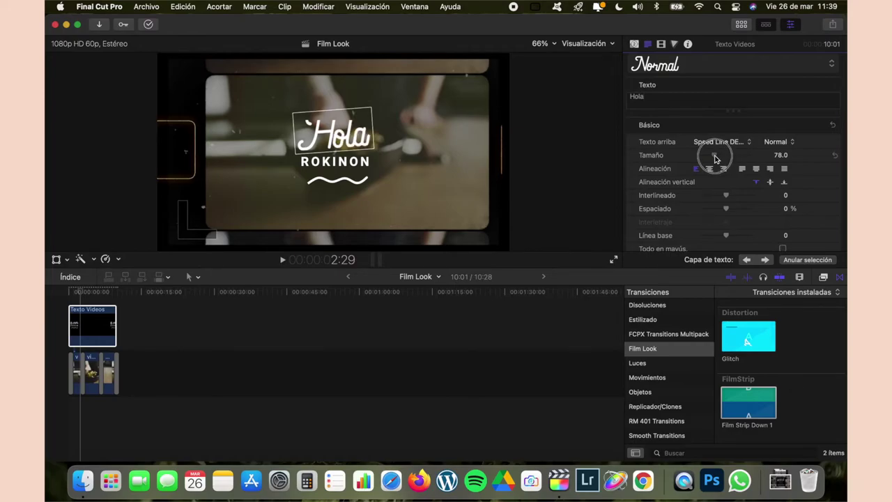
{"action": "left_click_drag", "start_coordinate": [715, 159], "coordinate": [713, 159]}
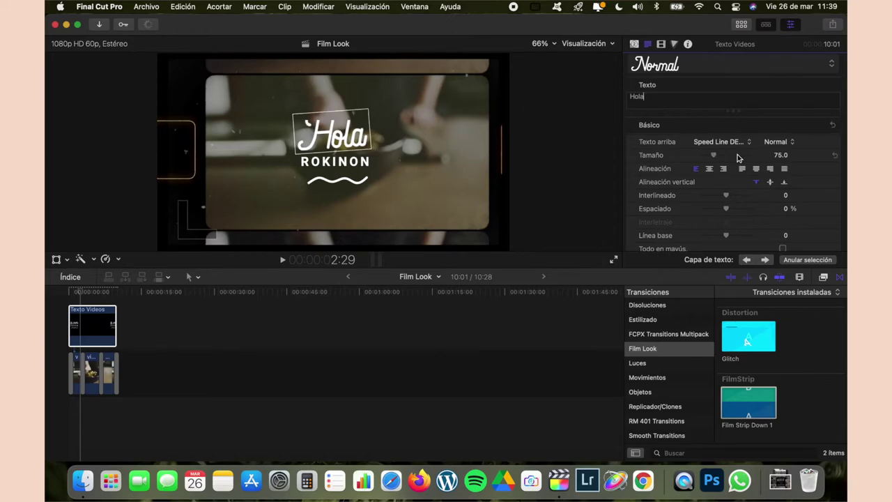
{"action": "left_click_drag", "start_coordinate": [717, 156], "coordinate": [712, 158]}
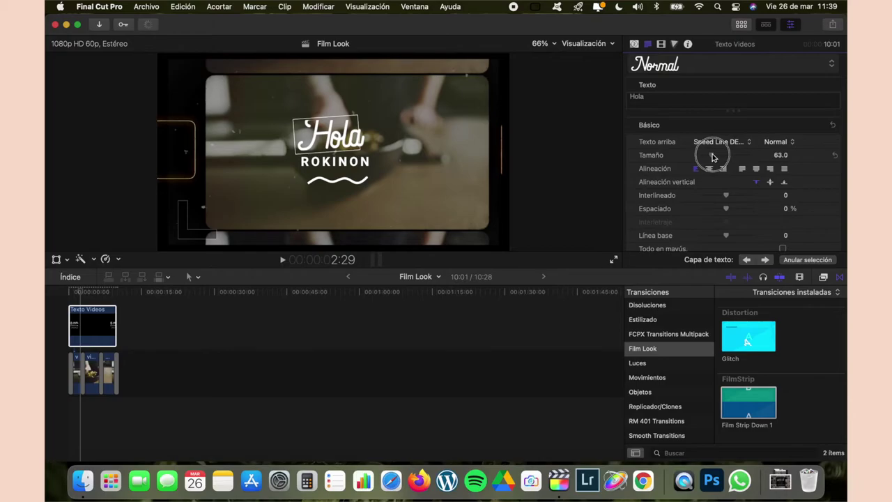
{"action": "left_click_drag", "start_coordinate": [713, 157], "coordinate": [712, 157]}
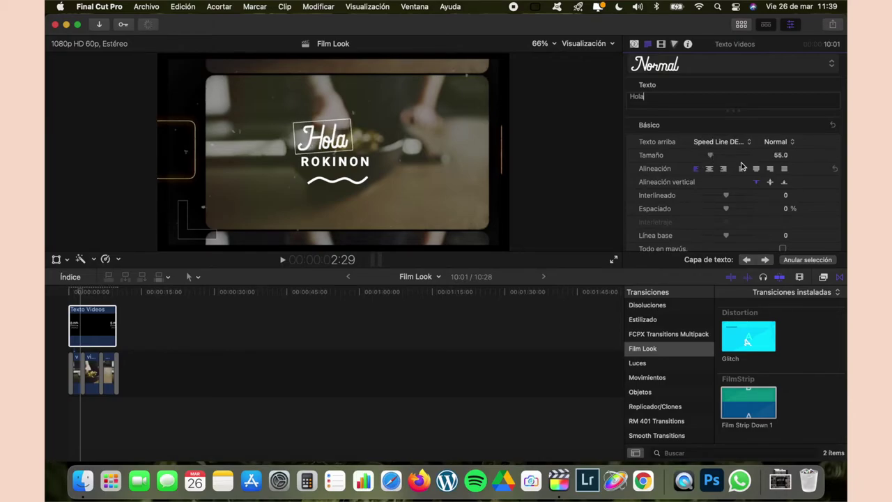
{"action": "left_click_drag", "start_coordinate": [712, 158], "coordinate": [713, 157]}
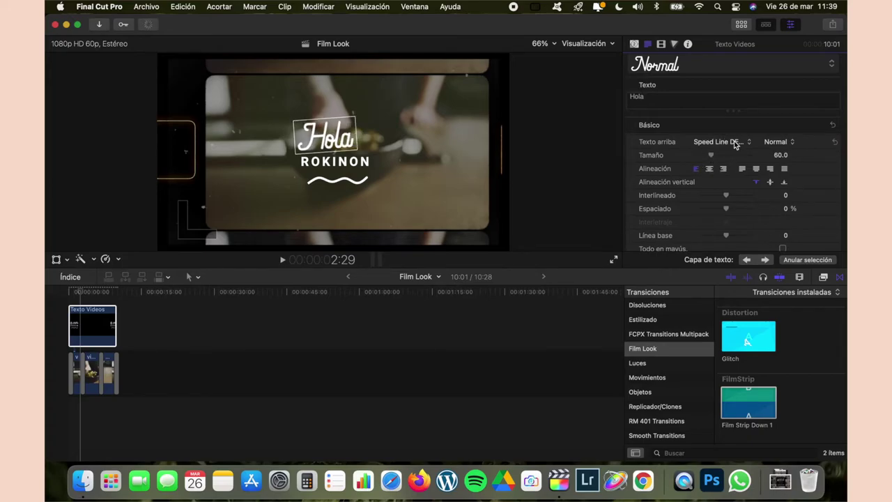
Change the Hola line's font to Mini Story, keeping size 60
{"action": "left_click", "coordinate": [734, 144]}
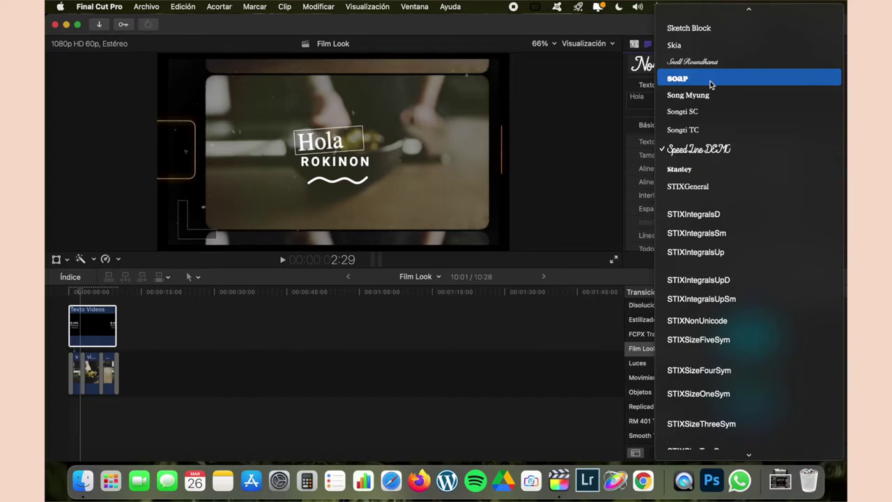
{"action": "scroll", "coordinate": [711, 83], "scroll_direction": "up", "scroll_amount": 3}
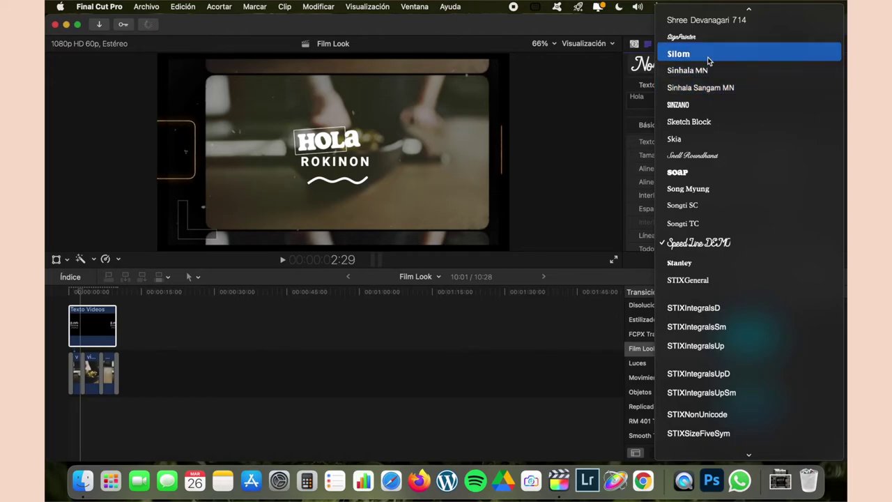
{"action": "scroll", "coordinate": [709, 62], "scroll_direction": "up", "scroll_amount": 5}
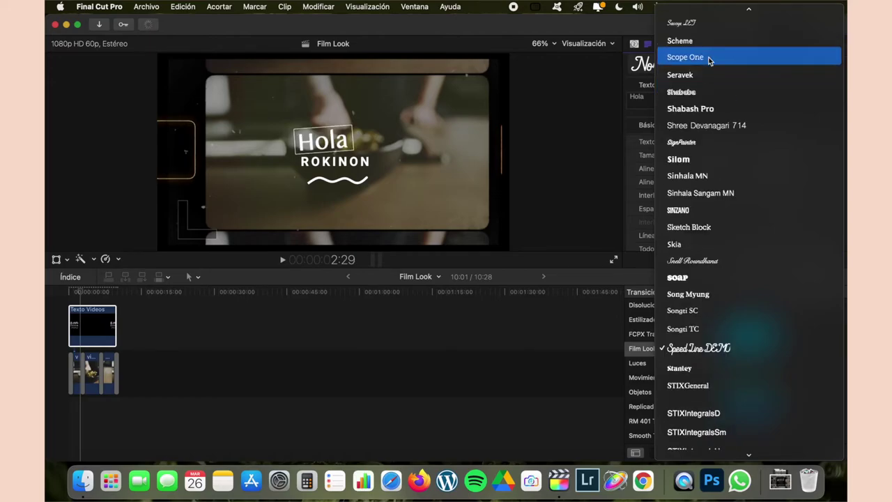
{"action": "scroll", "coordinate": [709, 61], "scroll_direction": "up", "scroll_amount": 4}
{"action": "scroll", "coordinate": [710, 62], "scroll_direction": "up", "scroll_amount": 1}
{"action": "scroll", "coordinate": [710, 61], "scroll_direction": "up", "scroll_amount": 5}
{"action": "scroll", "coordinate": [704, 142], "scroll_direction": "up", "scroll_amount": 10}
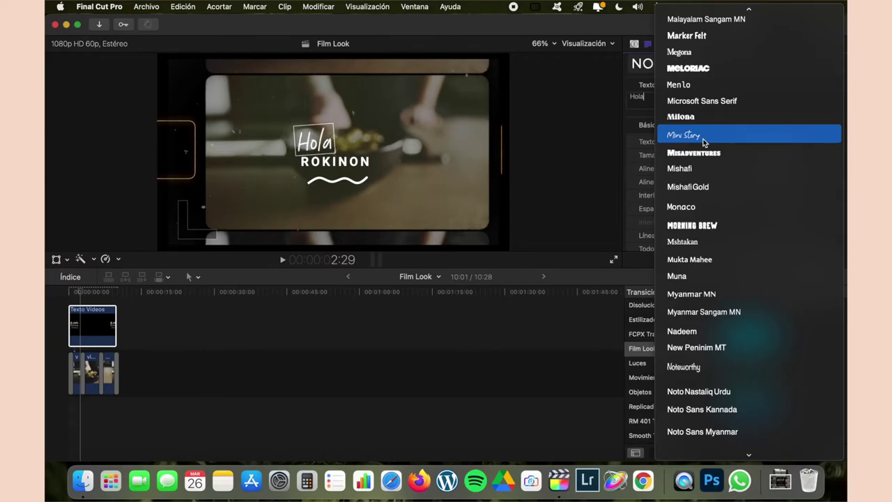
{"action": "left_click", "coordinate": [704, 139]}
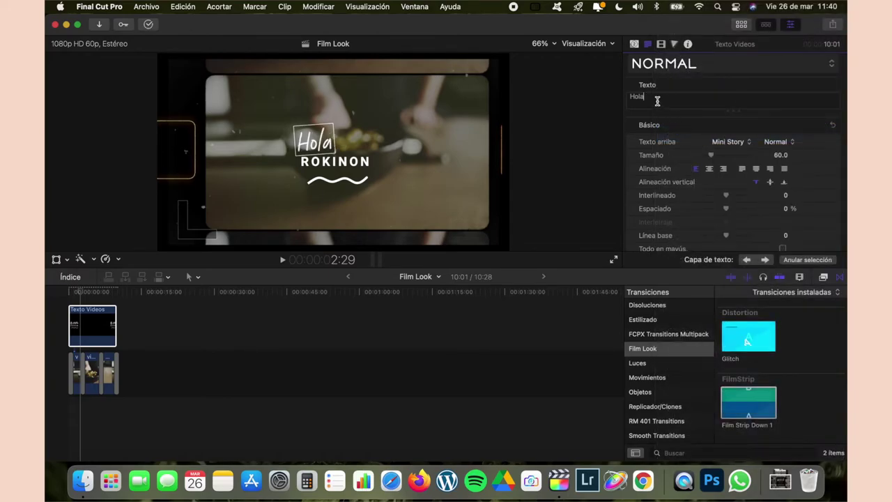
Widen HOLA's letter spacing to about 21% and move it to X -129, Y 4 px
{"action": "double_click", "coordinate": [667, 95]}
{"action": "type", "text": "HOLA"}
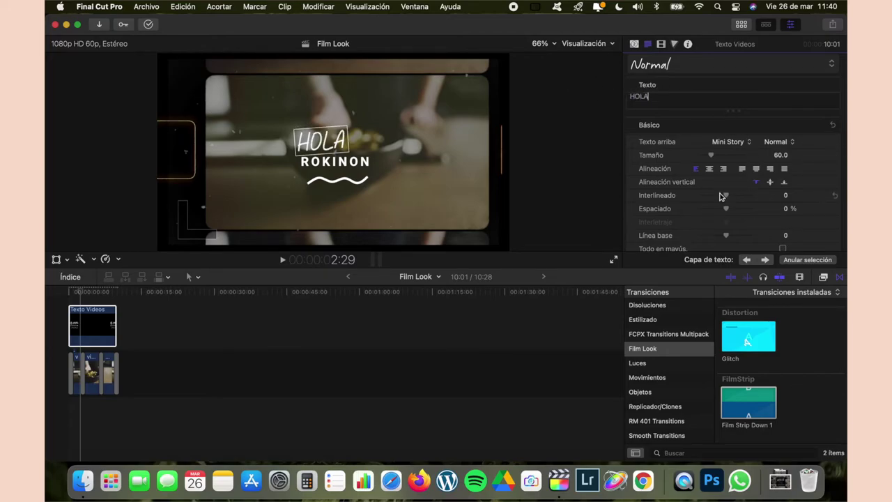
{"action": "left_click_drag", "start_coordinate": [727, 209], "coordinate": [732, 213]}
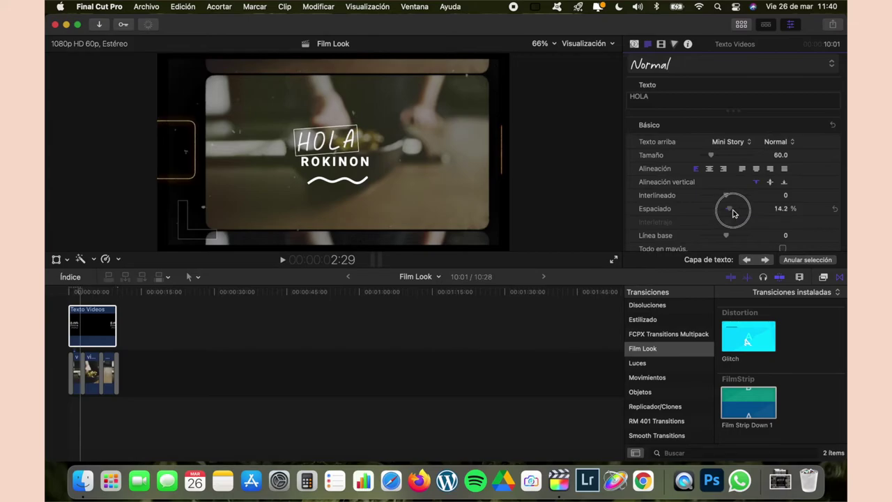
{"action": "left_click_drag", "start_coordinate": [732, 213], "coordinate": [732, 213]}
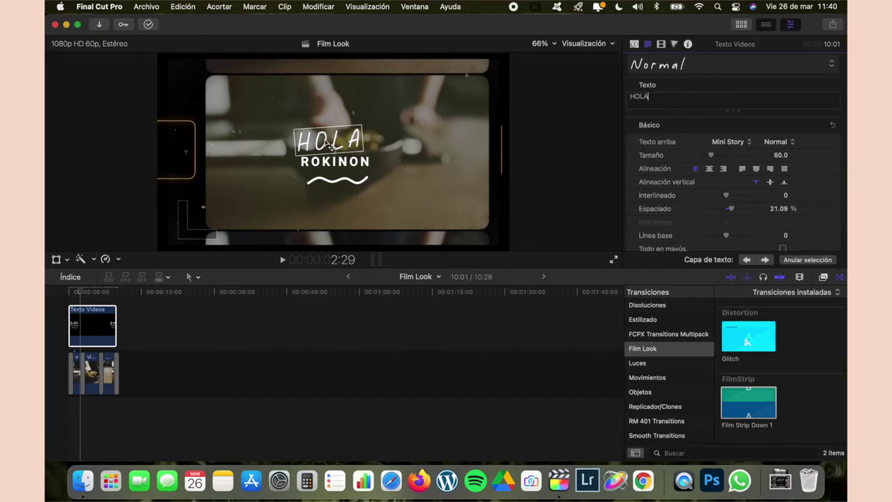
{"action": "left_click", "coordinate": [328, 143]}
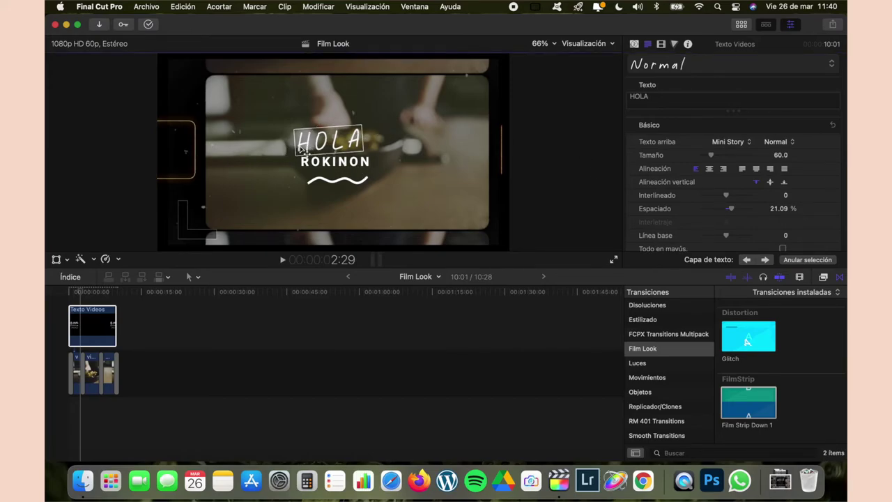
{"action": "left_click_drag", "start_coordinate": [301, 158], "coordinate": [311, 154]}
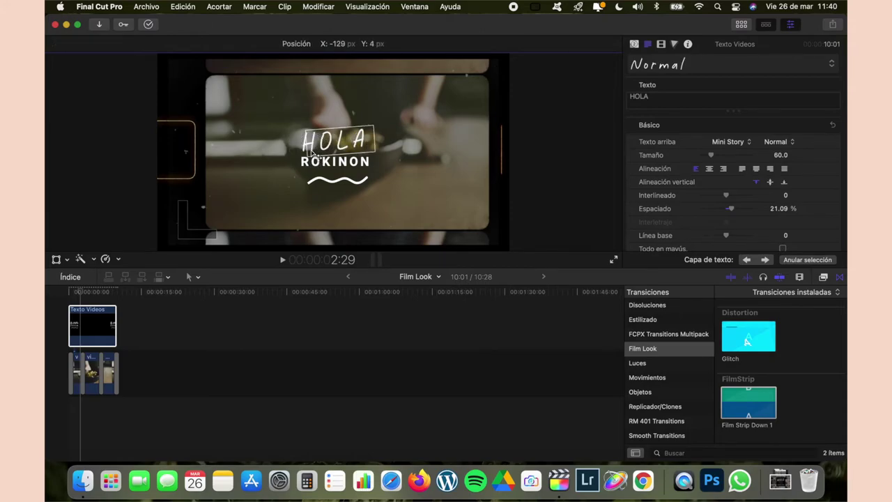
Replace the ROKINON line's text with COMIDA
{"action": "left_click", "coordinate": [349, 167]}
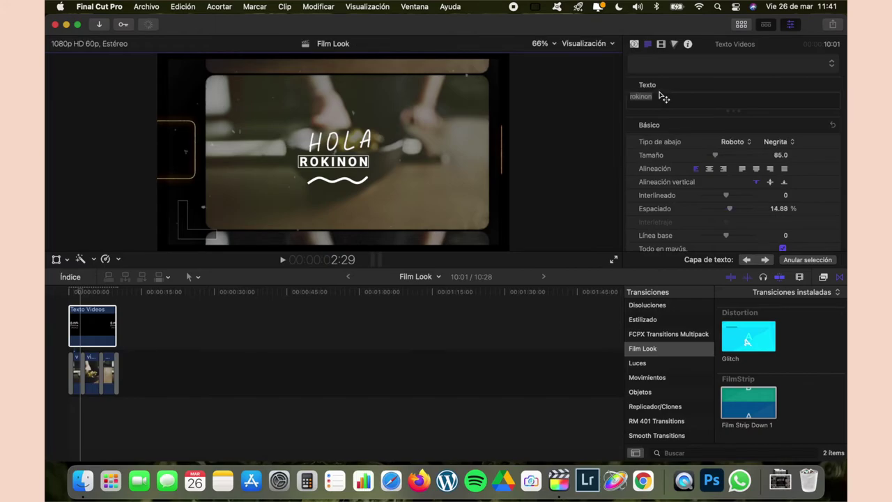
{"action": "double_click", "coordinate": [663, 98]}
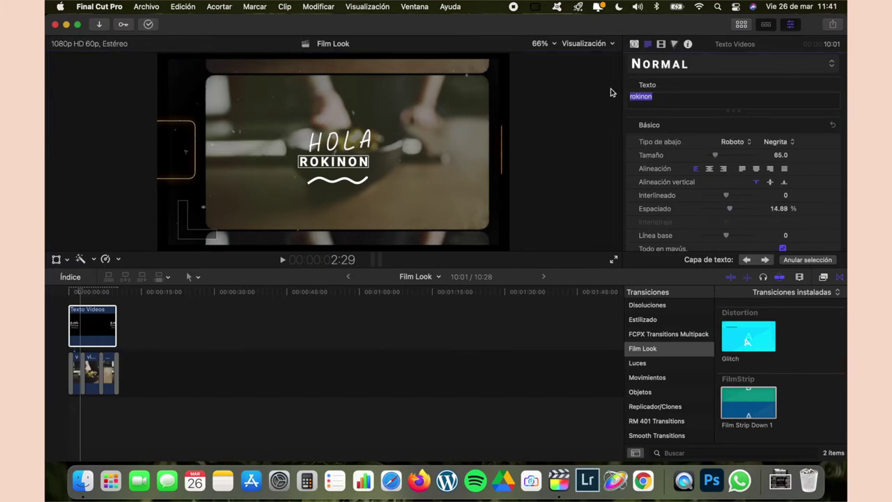
{"action": "type", "text": "COMIDA"}
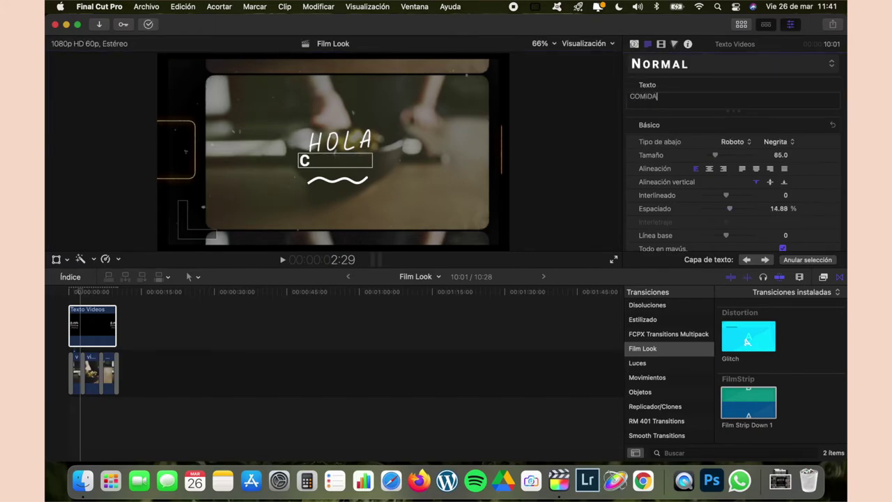
Set COMIDA to Roboto Cursiva fina and nudge it lower to X -159, Y -98 px
{"action": "left_click", "coordinate": [781, 142]}
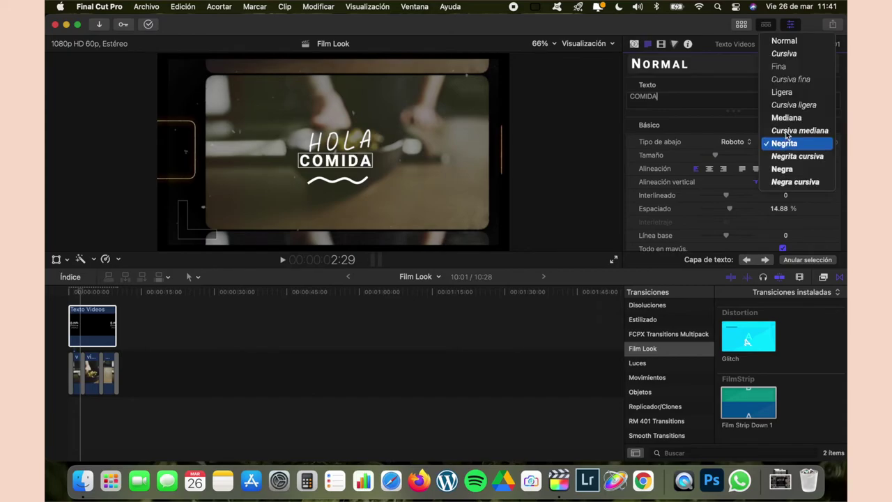
{"action": "left_click", "coordinate": [802, 105]}
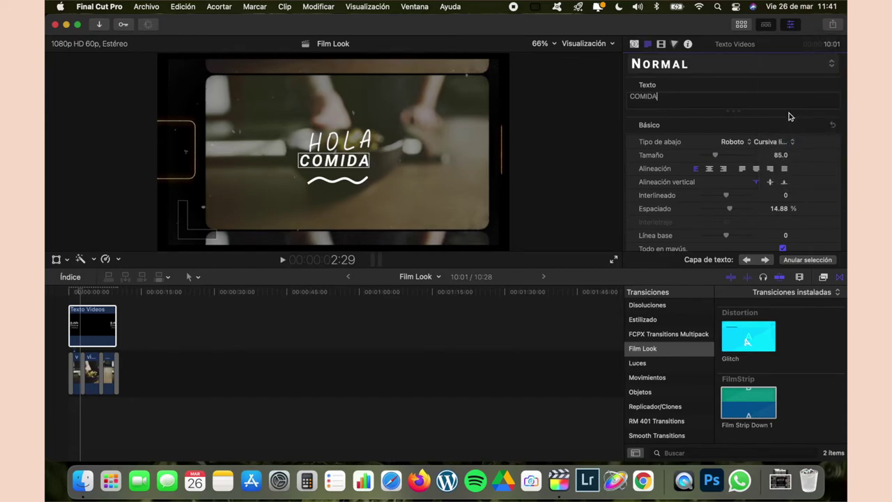
{"action": "left_click", "coordinate": [774, 142]}
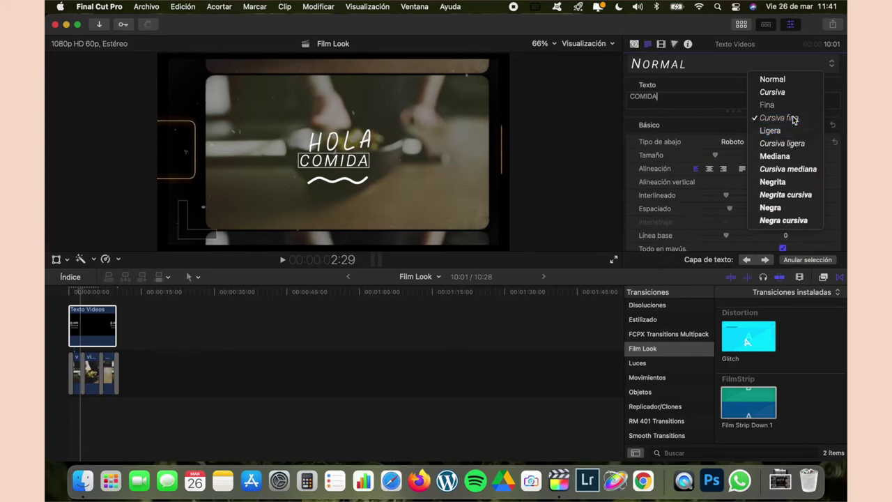
{"action": "left_click", "coordinate": [793, 120]}
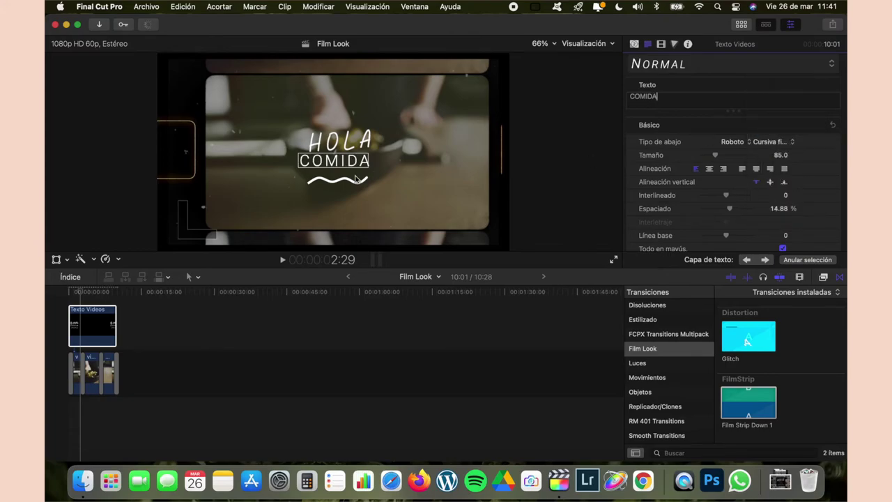
{"action": "left_click_drag", "start_coordinate": [353, 175], "coordinate": [354, 175]}
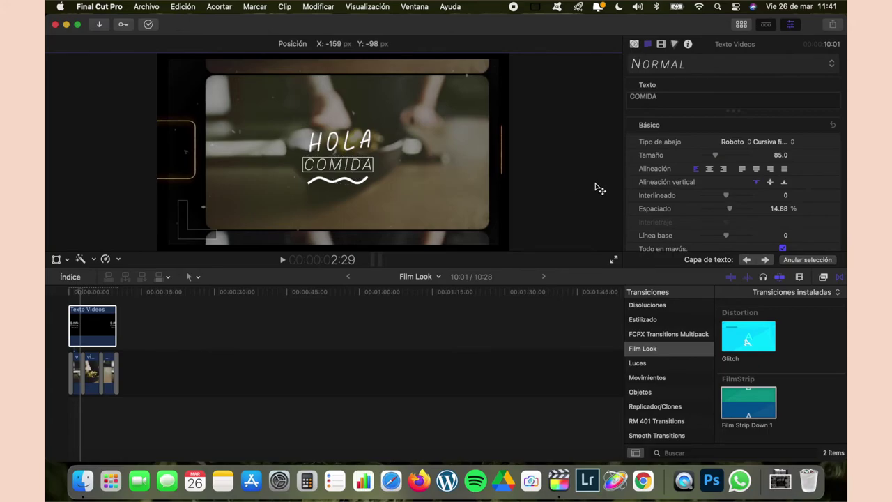
Set the Color de onda to golden yellow, then return the playhead to the project start
{"action": "left_click", "coordinate": [635, 44]}
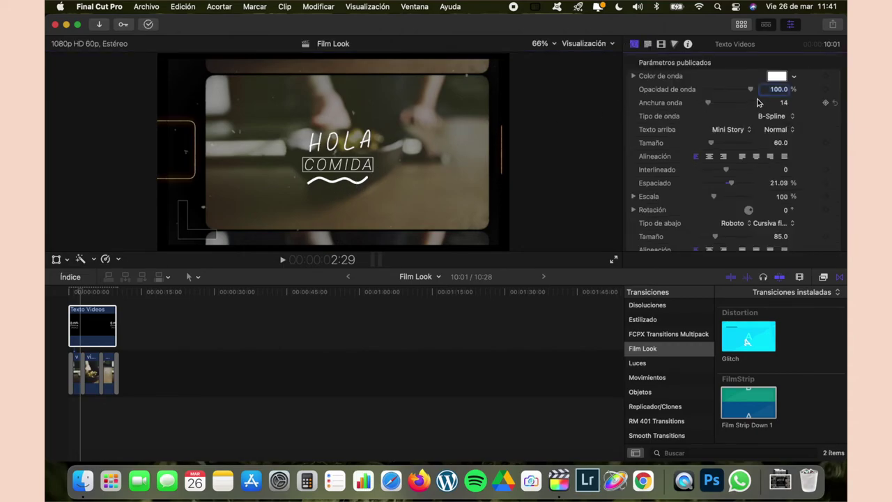
{"action": "left_click", "coordinate": [777, 76]}
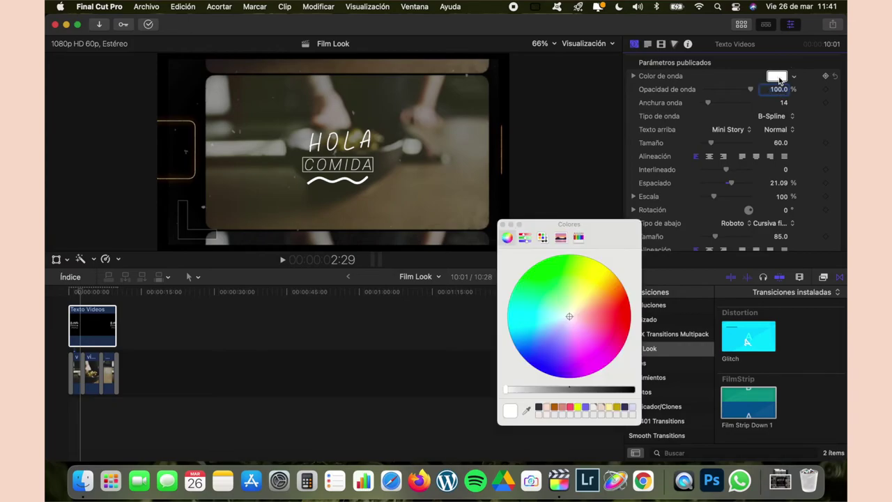
{"action": "left_click", "coordinate": [579, 407]}
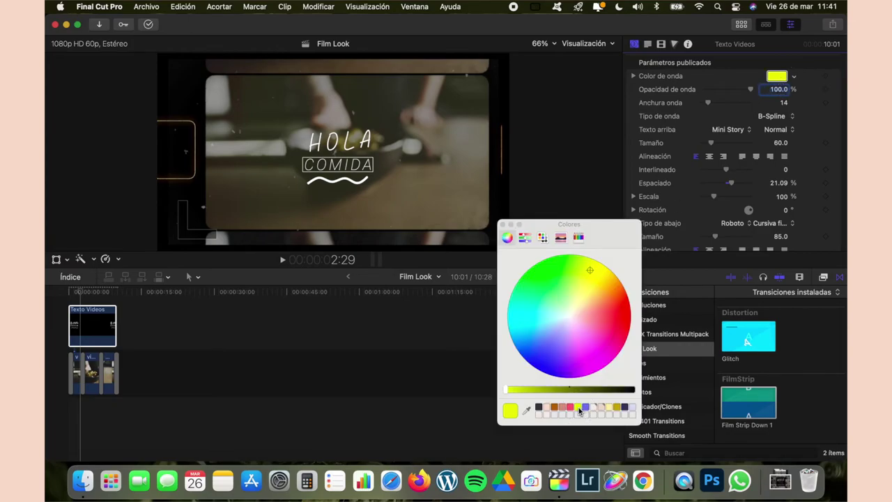
{"action": "left_click", "coordinate": [586, 407]}
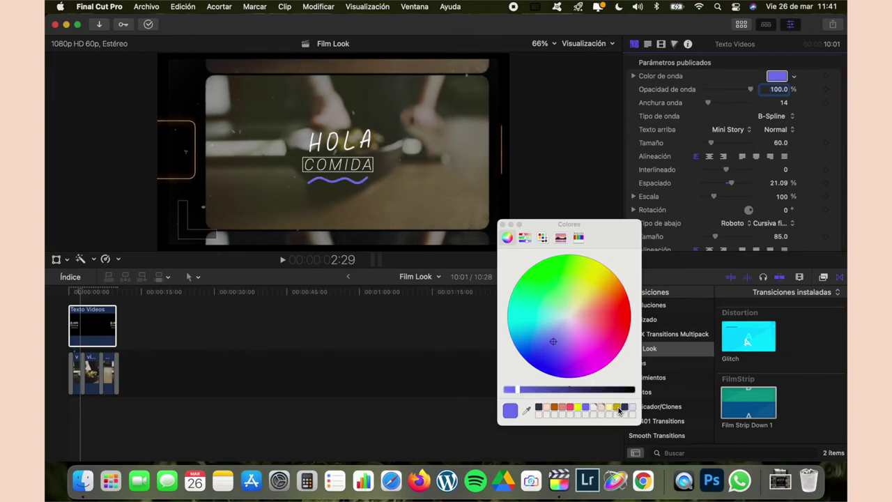
{"action": "left_click", "coordinate": [618, 408]}
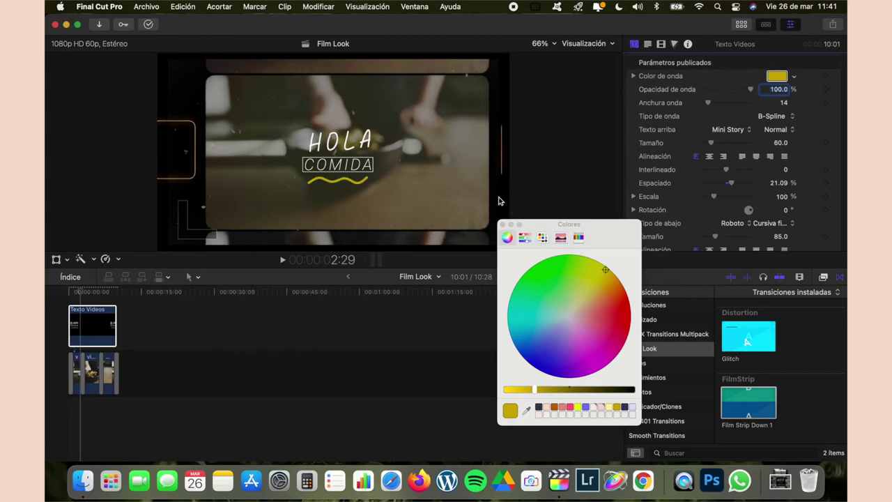
{"action": "left_click", "coordinate": [504, 224]}
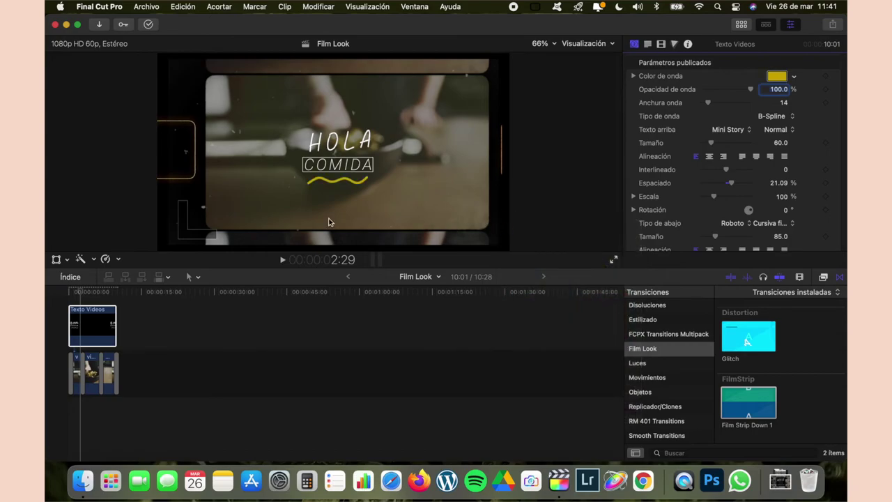
{"action": "left_click", "coordinate": [80, 292]}
{"action": "left_click", "coordinate": [69, 291]}
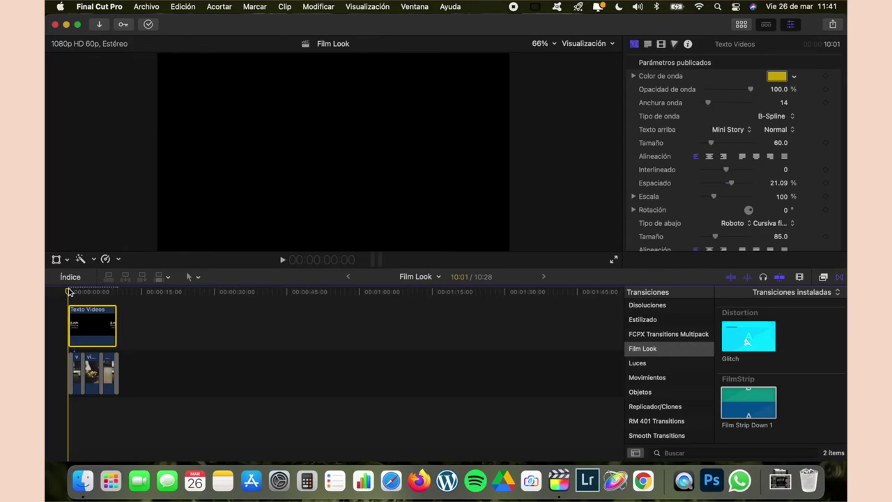
Play the project from the start to preview the animated HOLA COMIDA title
{"action": "key", "text": "space"}
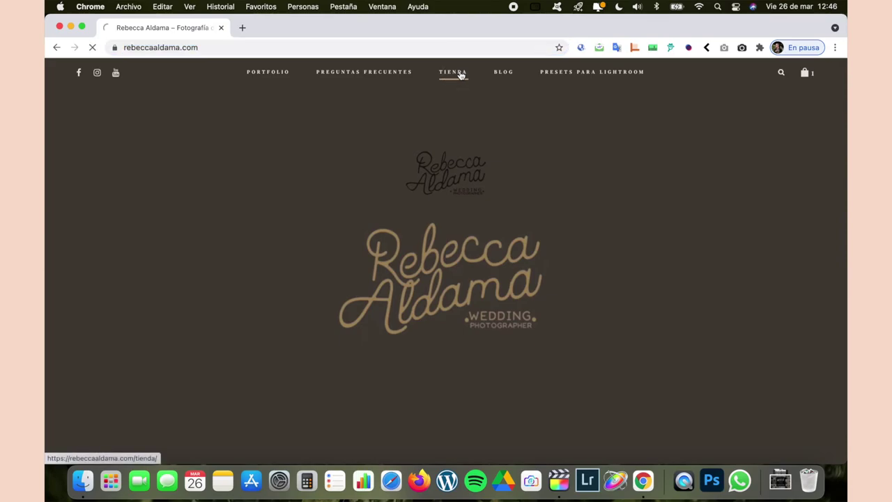
Go to the website's Tienda store page in Chrome
{"action": "left_click", "coordinate": [460, 72]}
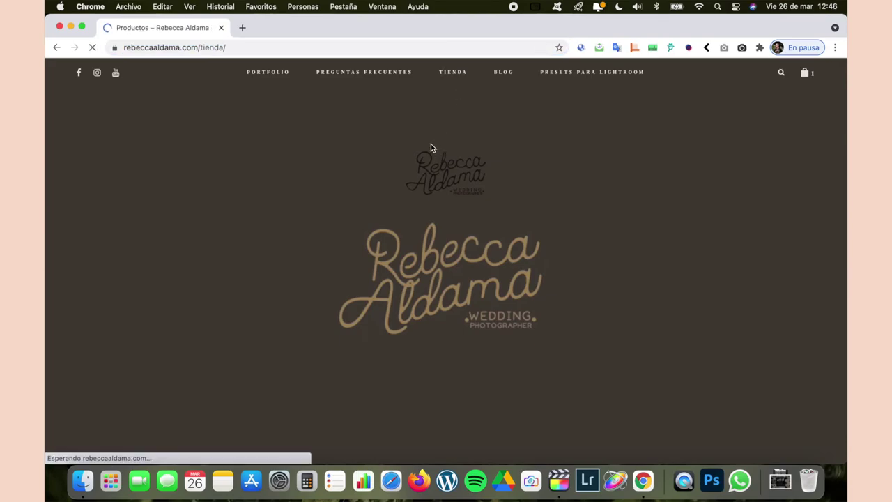
Find the Film Look pack in the store and add it to the cart
{"action": "scroll", "coordinate": [431, 148], "scroll_direction": "down", "scroll_amount": 2}
{"action": "scroll", "coordinate": [432, 149], "scroll_direction": "down", "scroll_amount": 5}
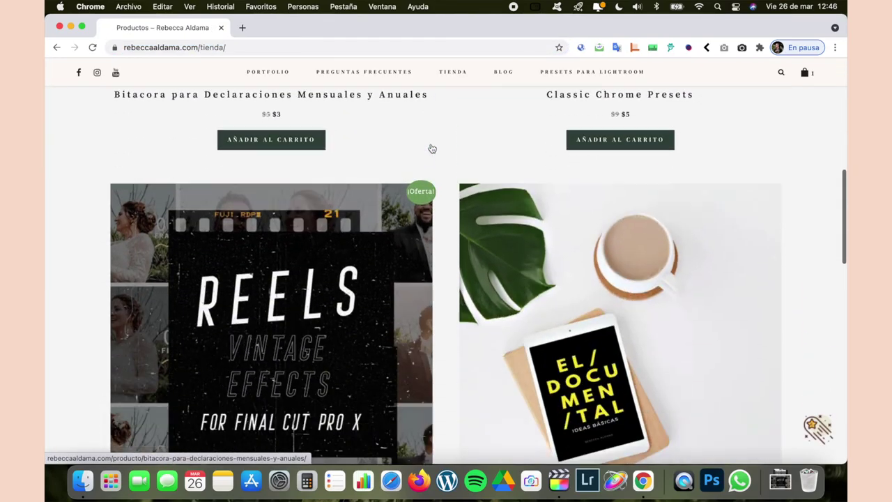
{"action": "scroll", "coordinate": [431, 148], "scroll_direction": "down", "scroll_amount": 5}
{"action": "scroll", "coordinate": [430, 147], "scroll_direction": "down", "scroll_amount": 3}
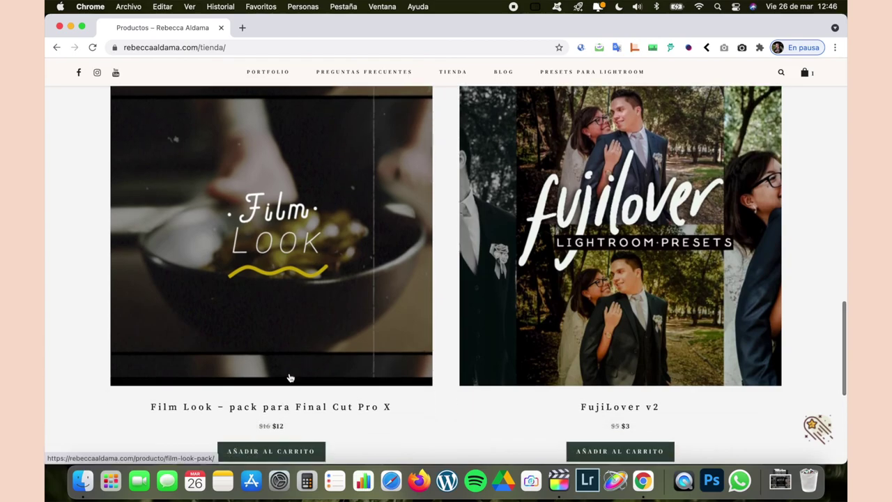
{"action": "left_click", "coordinate": [312, 326]}
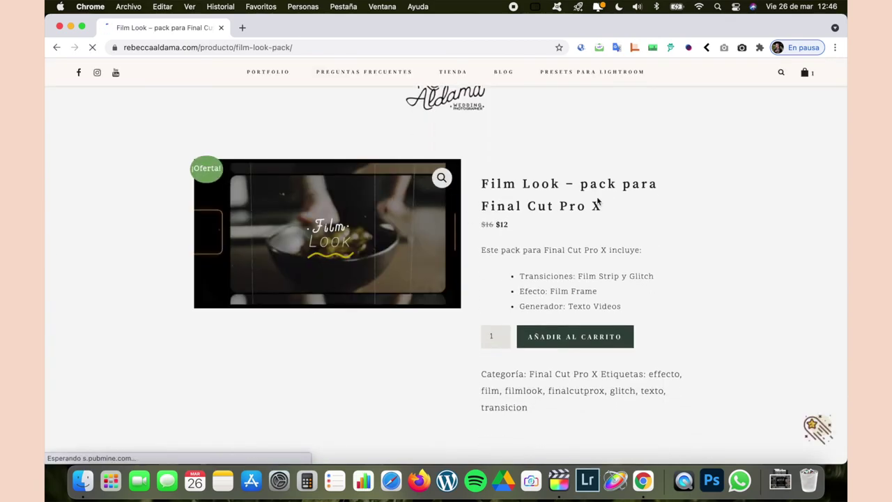
{"action": "scroll", "coordinate": [577, 262], "scroll_direction": "down", "scroll_amount": 10}
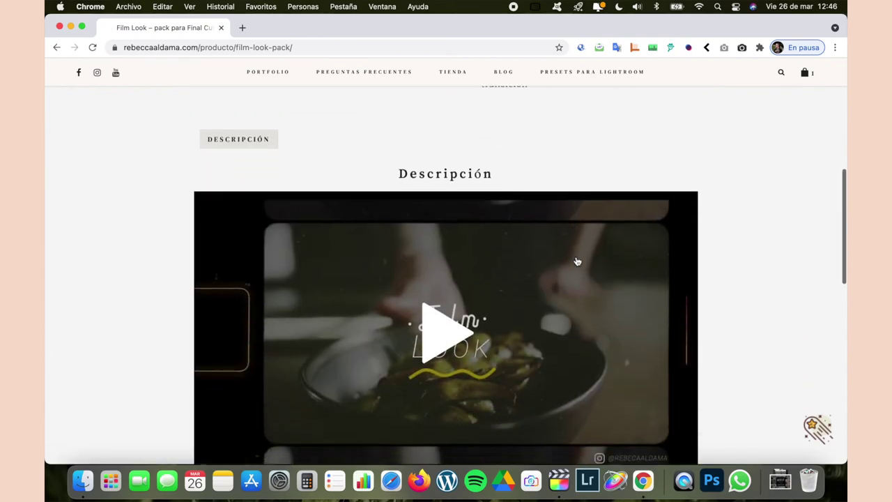
{"action": "scroll", "coordinate": [577, 261], "scroll_direction": "down", "scroll_amount": 3}
{"action": "scroll", "coordinate": [577, 259], "scroll_direction": "up", "scroll_amount": 7}
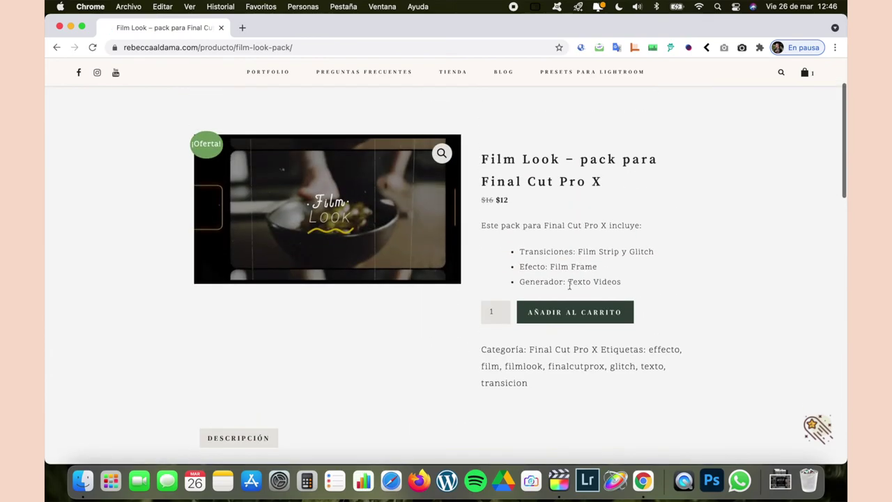
{"action": "left_click", "coordinate": [554, 314]}
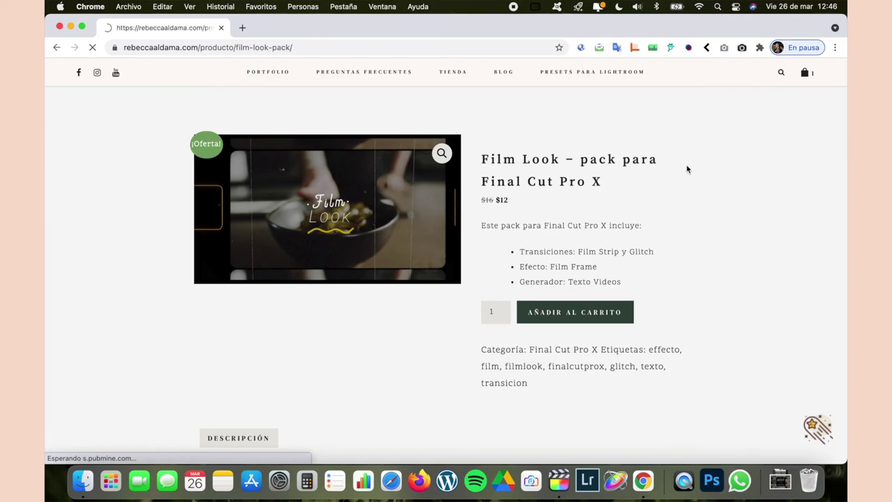
Return to the Tienda product listing and scroll through the available packs
{"action": "left_click", "coordinate": [461, 75]}
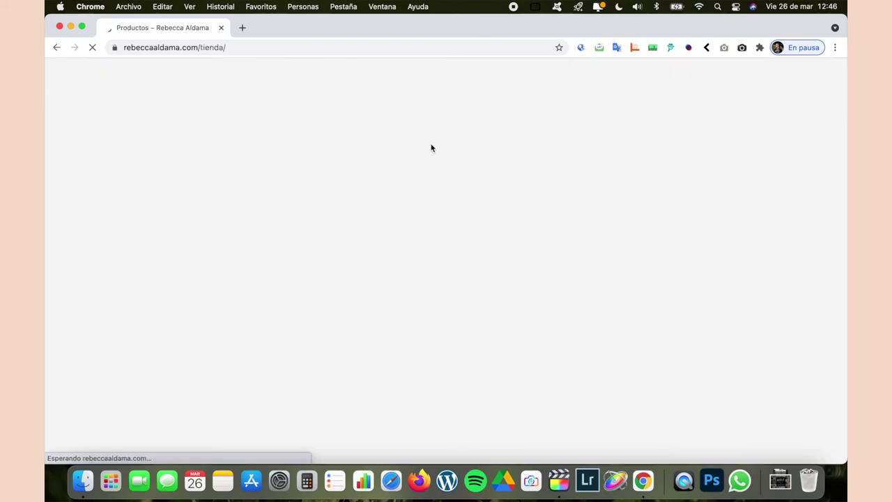
{"action": "scroll", "coordinate": [432, 148], "scroll_direction": "down", "scroll_amount": 1}
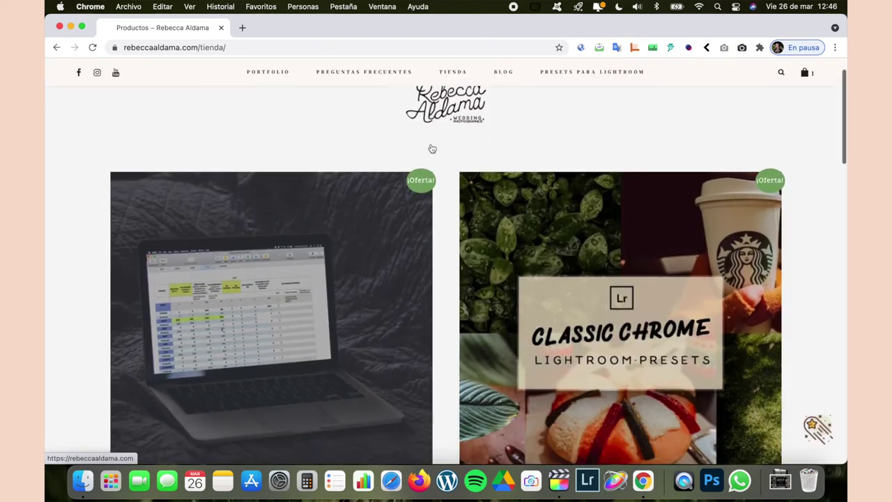
{"action": "scroll", "coordinate": [432, 148], "scroll_direction": "down", "scroll_amount": 3}
{"action": "scroll", "coordinate": [432, 147], "scroll_direction": "down", "scroll_amount": 2}
{"action": "scroll", "coordinate": [431, 149], "scroll_direction": "down", "scroll_amount": 4}
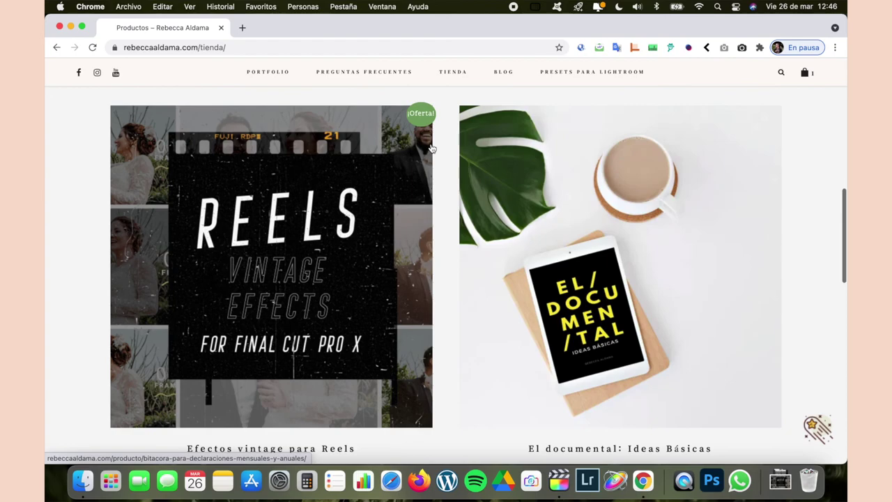
{"action": "scroll", "coordinate": [432, 148], "scroll_direction": "down", "scroll_amount": 1}
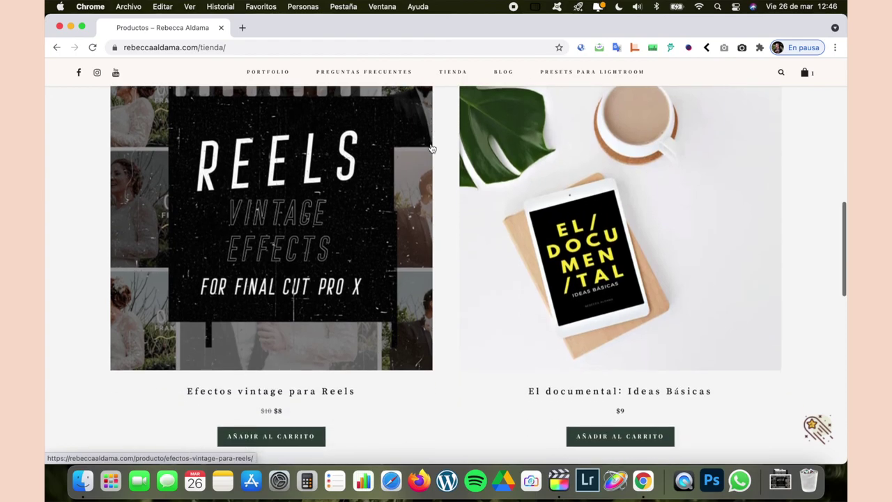
{"action": "scroll", "coordinate": [429, 150], "scroll_direction": "down", "scroll_amount": 3}
{"action": "scroll", "coordinate": [431, 150], "scroll_direction": "down", "scroll_amount": 1}
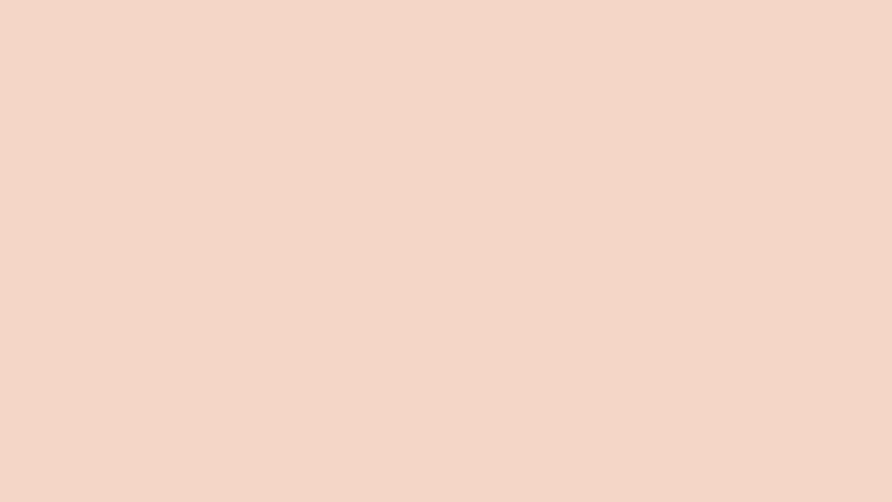